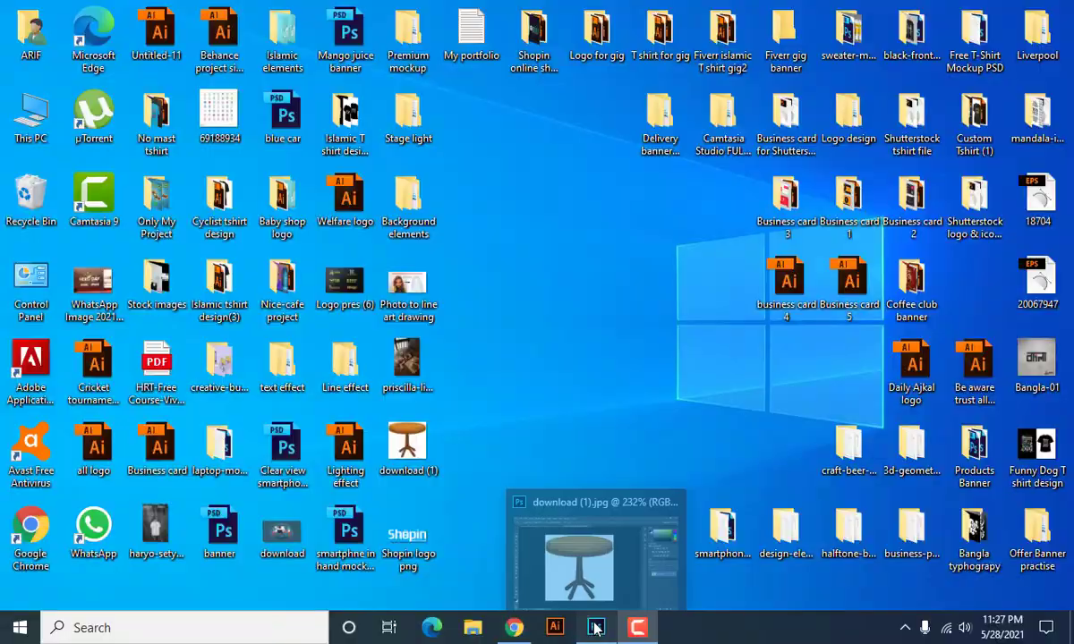
Restore the download (1).jpg table image window from the Photoshop taskbar
{"action": "left_click", "coordinate": [596, 629]}
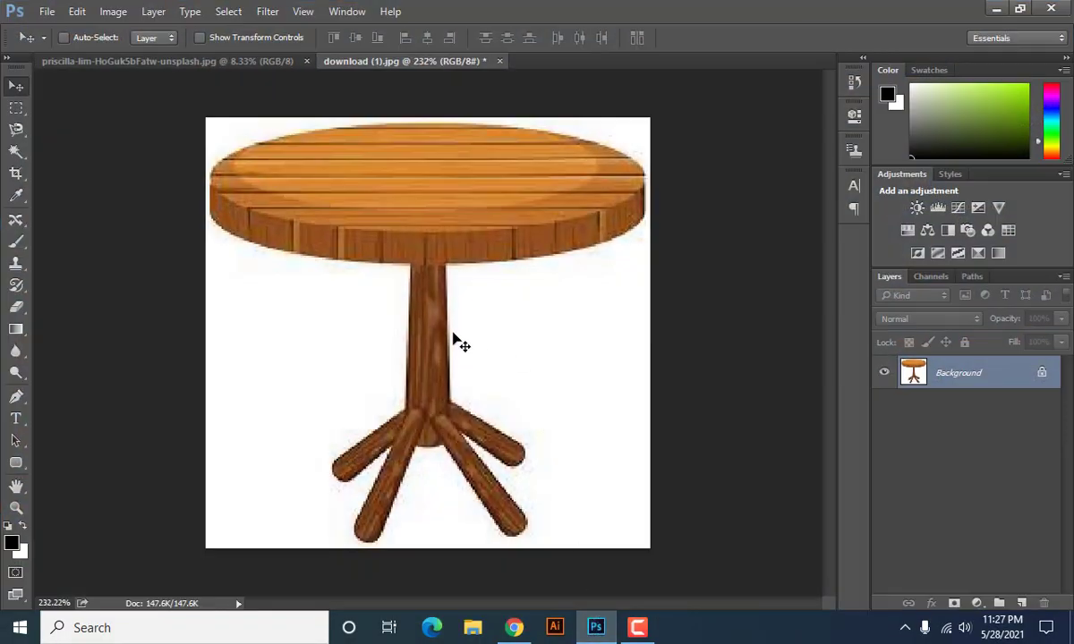
{"action": "mouse_move", "coordinate": [637, 627]}
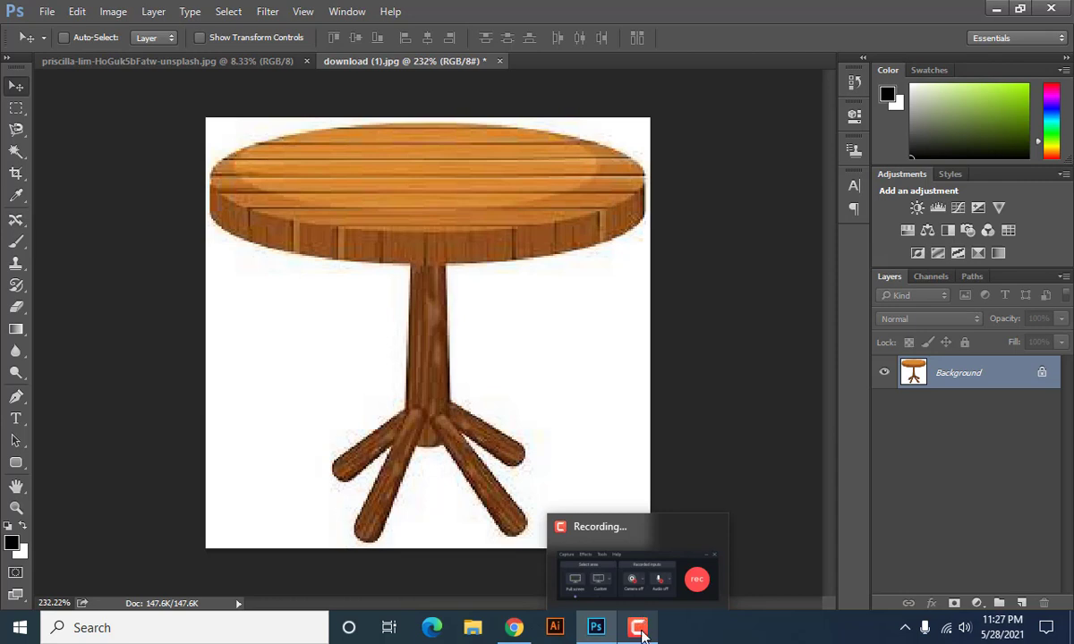
{"action": "left_click", "coordinate": [638, 629]}
{"action": "left_click", "coordinate": [639, 629]}
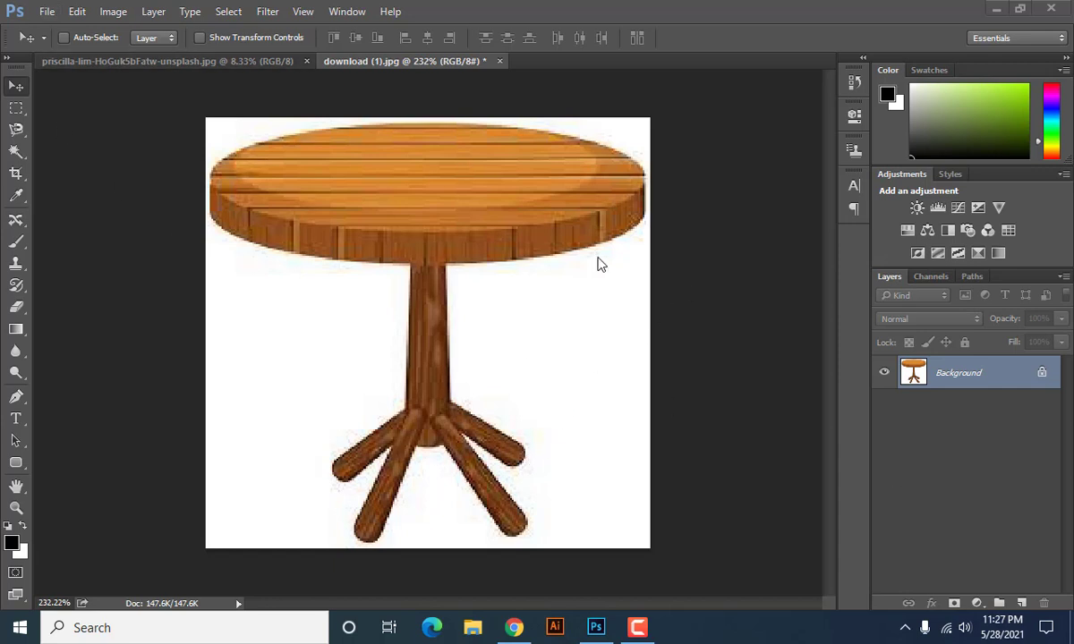
Magic Wand the white background, then adjust the selection to only the wooden table
{"action": "left_click", "coordinate": [15, 152]}
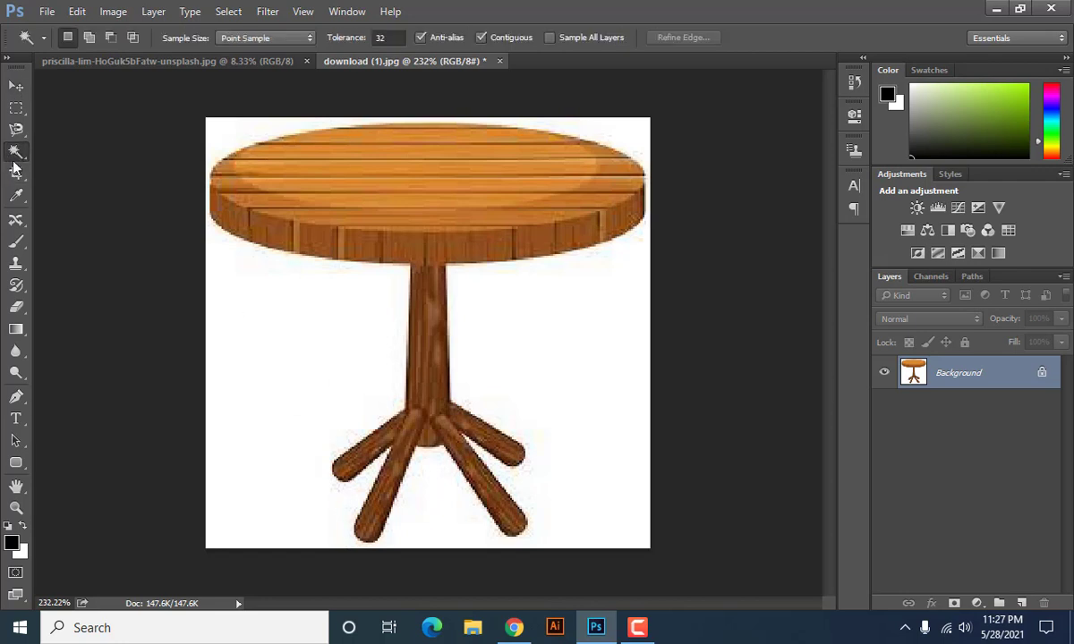
{"action": "left_click", "coordinate": [284, 336]}
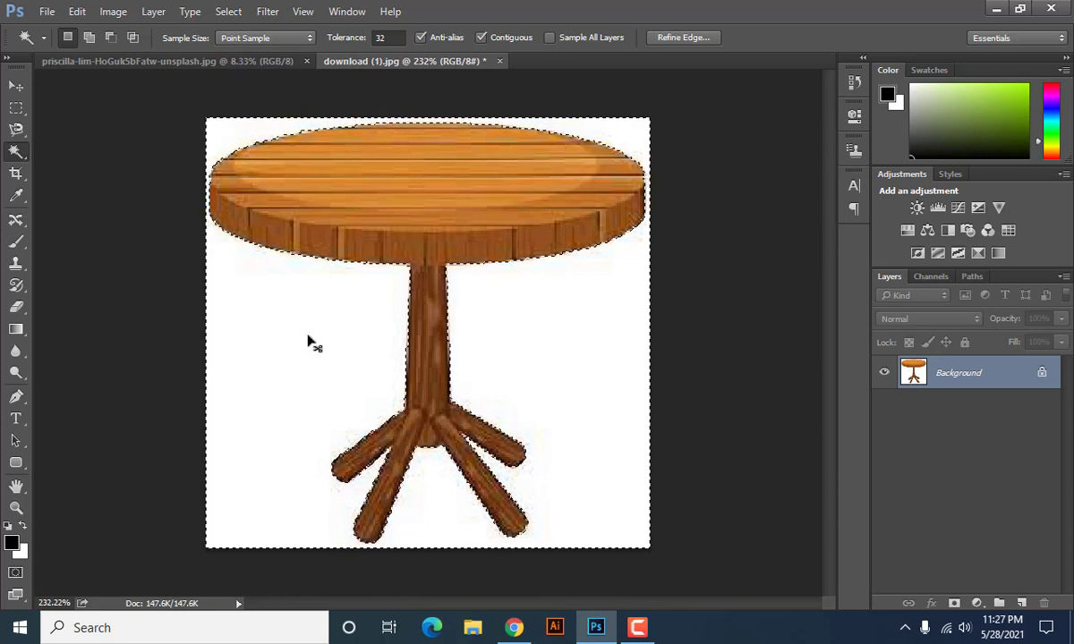
{"action": "left_click", "coordinate": [306, 340], "text": "alt"}
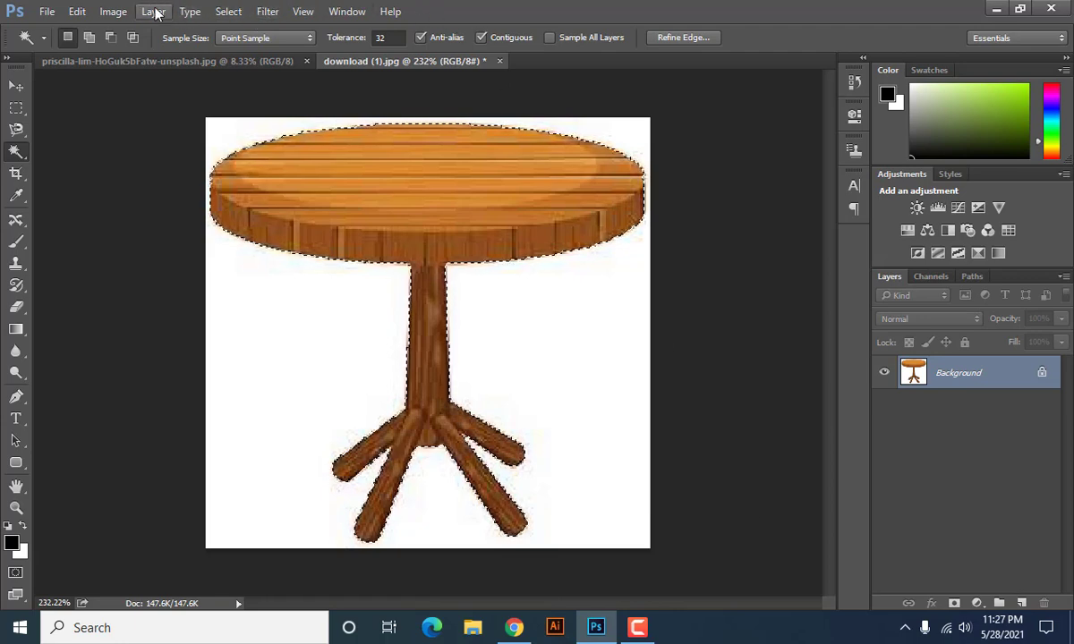
{"action": "left_click", "coordinate": [224, 10]}
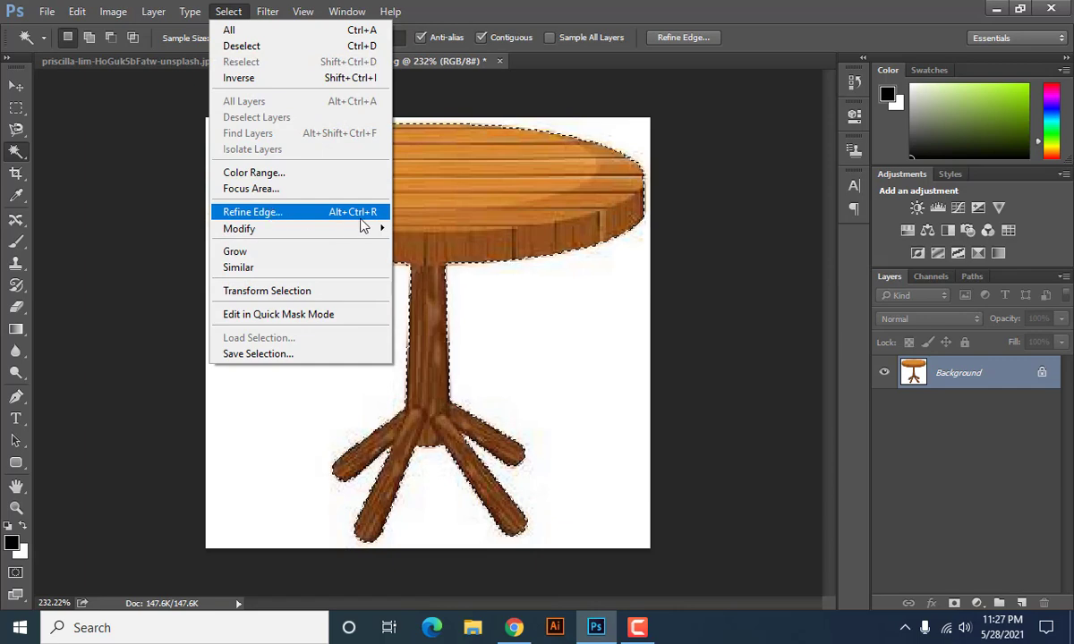
Refine Edge with output to New Layer, isolating the table on a Background copy layer
{"action": "left_click", "coordinate": [251, 213]}
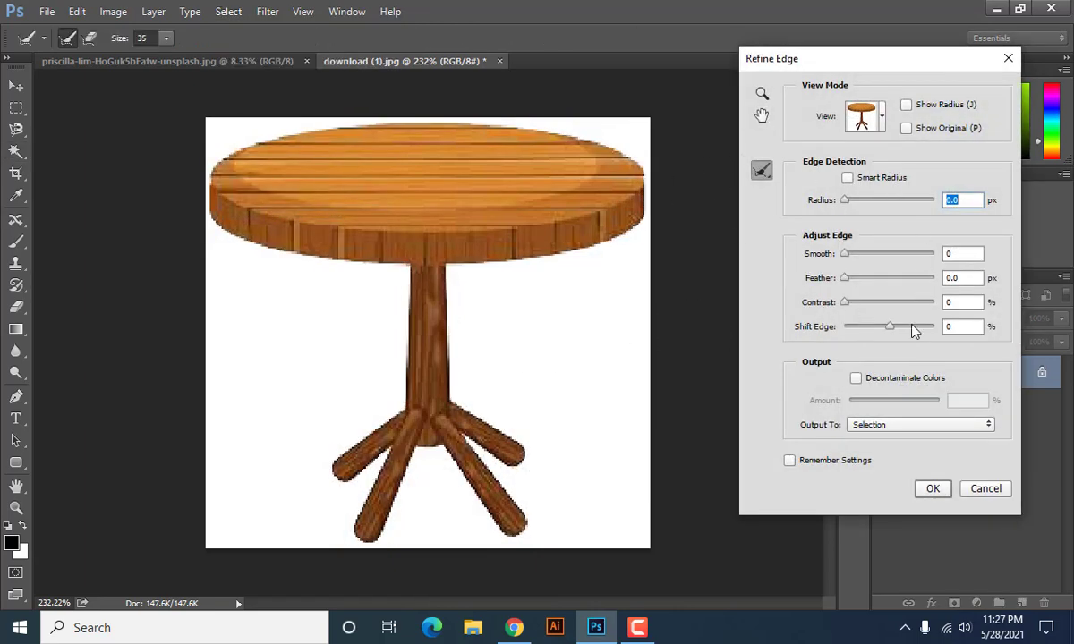
{"action": "left_click", "coordinate": [873, 426]}
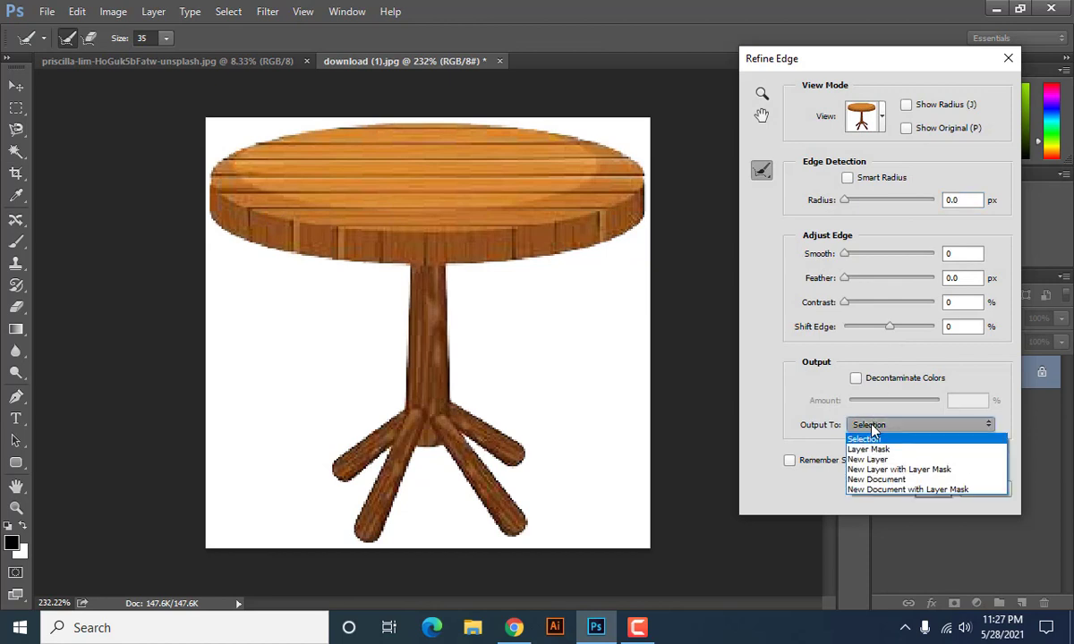
{"action": "left_click", "coordinate": [895, 460]}
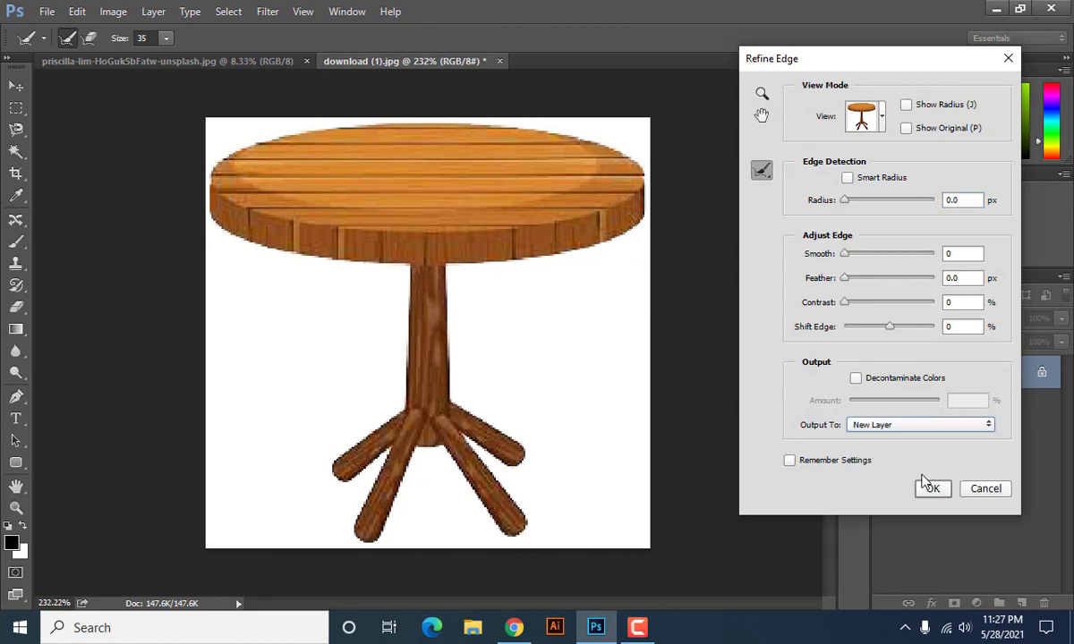
{"action": "left_click", "coordinate": [933, 490]}
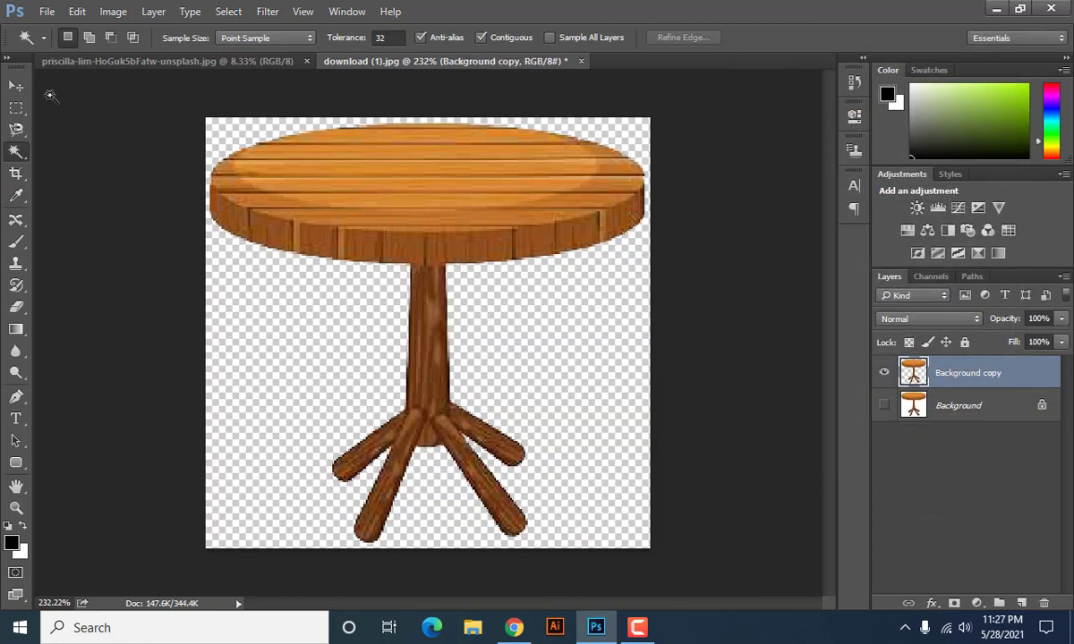
Move the table lower and add a black Solid Color fill layer above Background
{"action": "left_click", "coordinate": [16, 85]}
{"action": "mouse_move", "coordinate": [363, 219]}
{"action": "left_mouse_down"}
{"action": "mouse_move", "coordinate": [416, 307]}
{"action": "mouse_move", "coordinate": [390, 252]}
{"action": "left_mouse_up"}
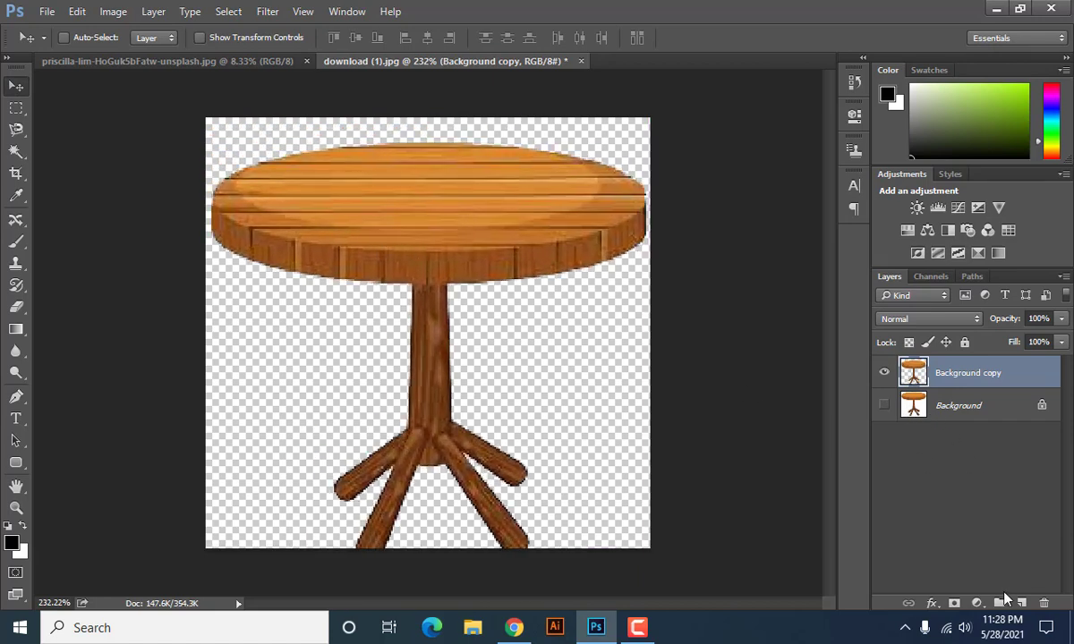
{"action": "left_click", "coordinate": [984, 413]}
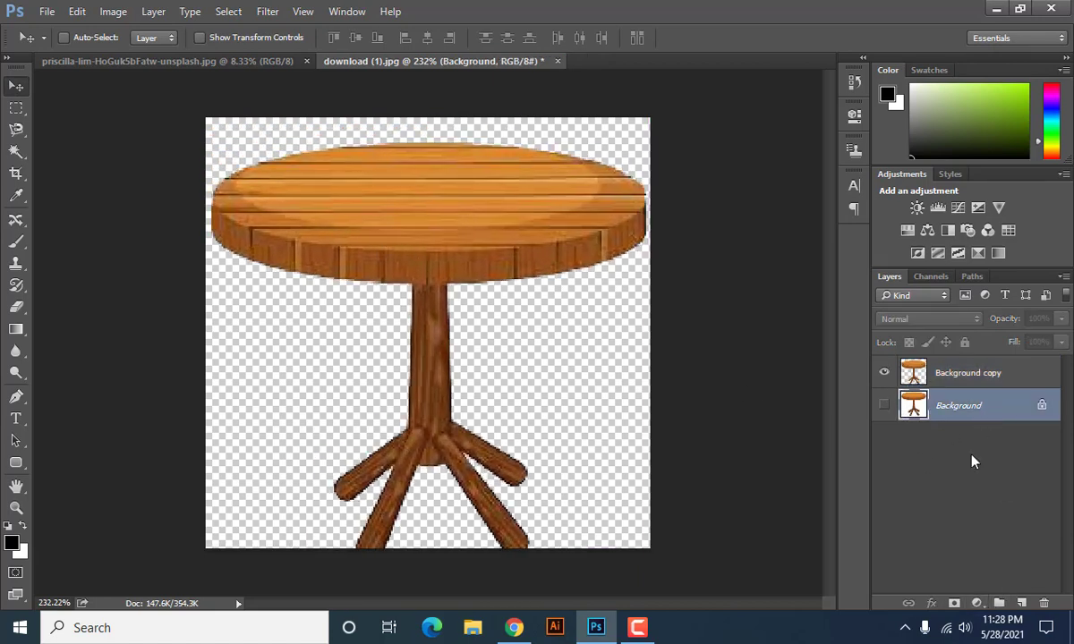
{"action": "left_click", "coordinate": [975, 602]}
{"action": "left_click", "coordinate": [978, 300]}
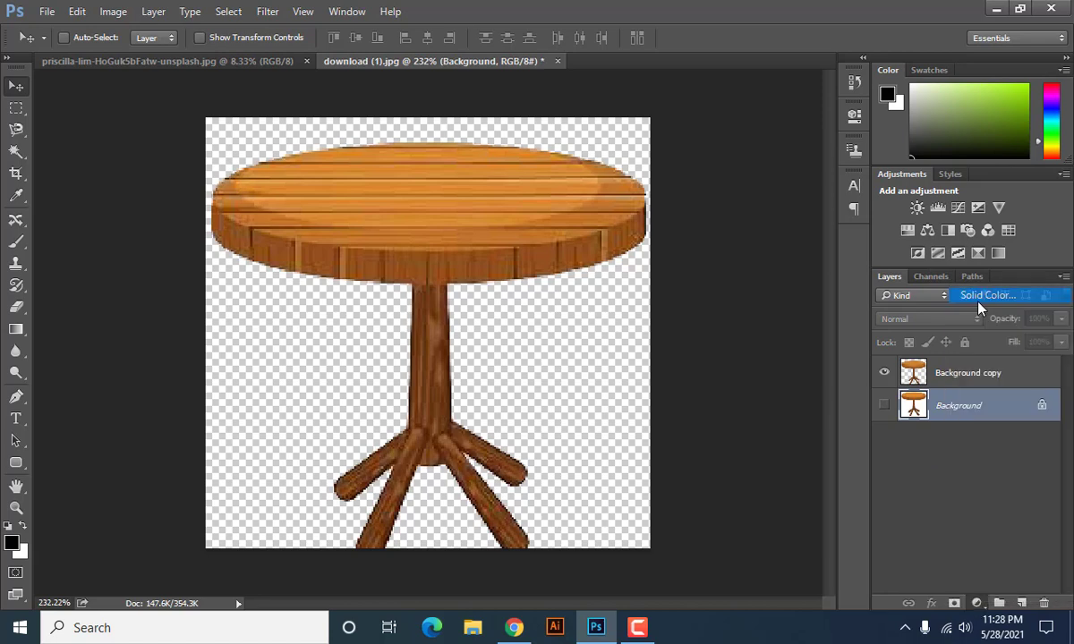
{"action": "mouse_move", "coordinate": [764, 243]}
{"action": "left_mouse_down"}
{"action": "mouse_move", "coordinate": [623, 124]}
{"action": "mouse_move", "coordinate": [834, 358]}
{"action": "left_mouse_up"}
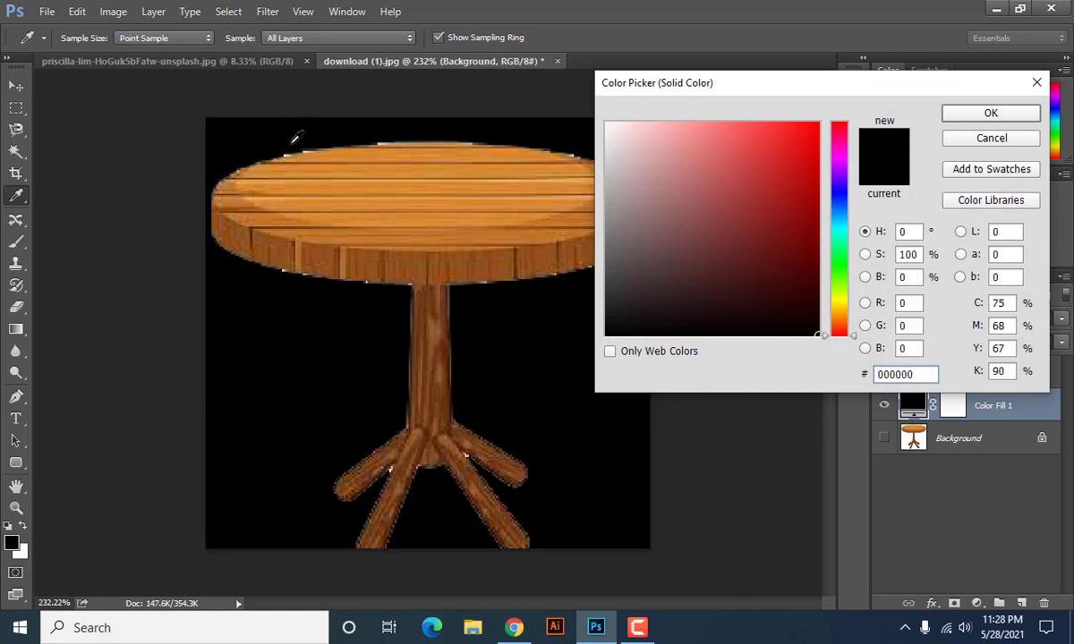
Confirm the black fill colour and zoom in on the canvas
{"action": "left_click", "coordinate": [984, 113]}
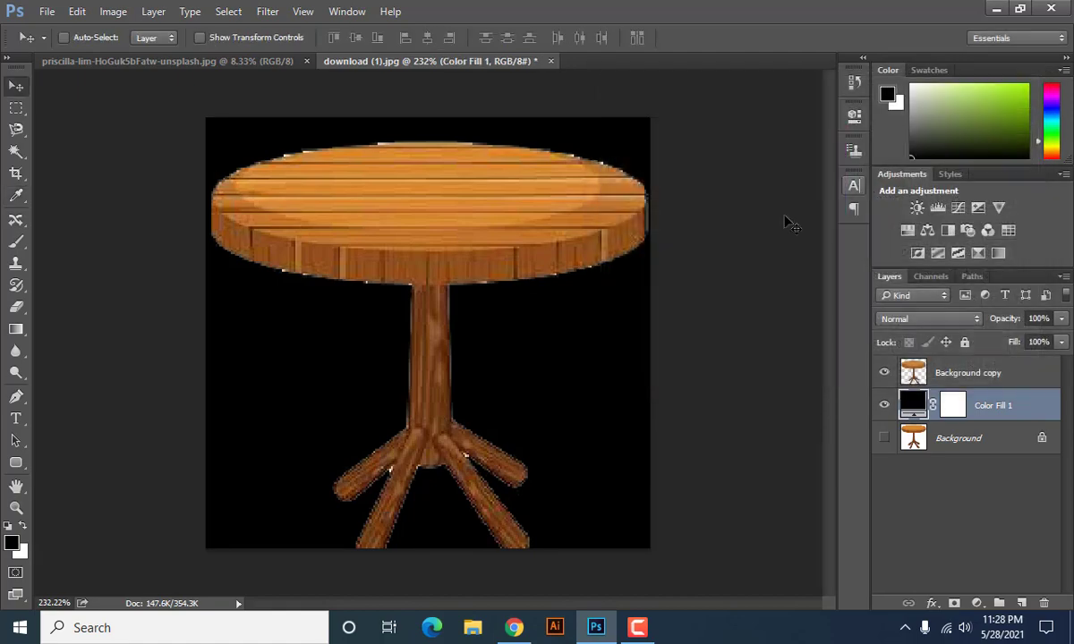
{"action": "key", "text": "ctrl+plus"}
{"action": "scroll", "coordinate": [242, 155], "scroll_direction": "up", "scroll_amount": 2}
{"action": "scroll", "coordinate": [290, 134], "scroll_direction": "up", "scroll_amount": 1}
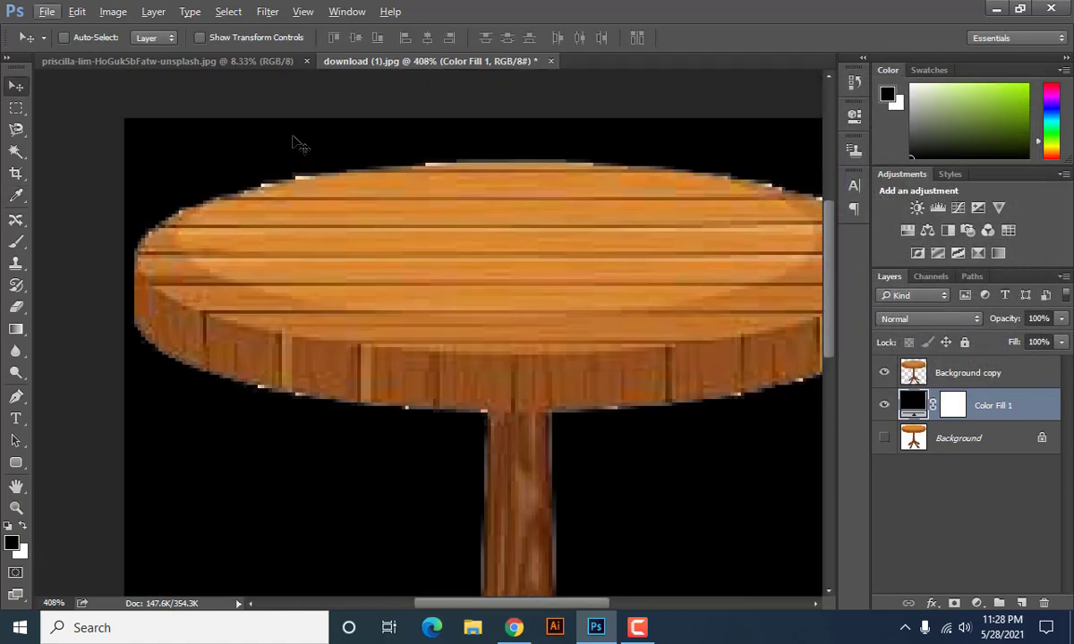
{"action": "scroll", "coordinate": [297, 144], "scroll_direction": "up", "scroll_amount": 1}
{"action": "scroll", "coordinate": [290, 237], "scroll_direction": "up", "scroll_amount": 3}
{"action": "scroll", "coordinate": [307, 206], "scroll_direction": "down", "scroll_amount": 3}
{"action": "scroll", "coordinate": [400, 203], "scroll_direction": "down", "scroll_amount": 2}
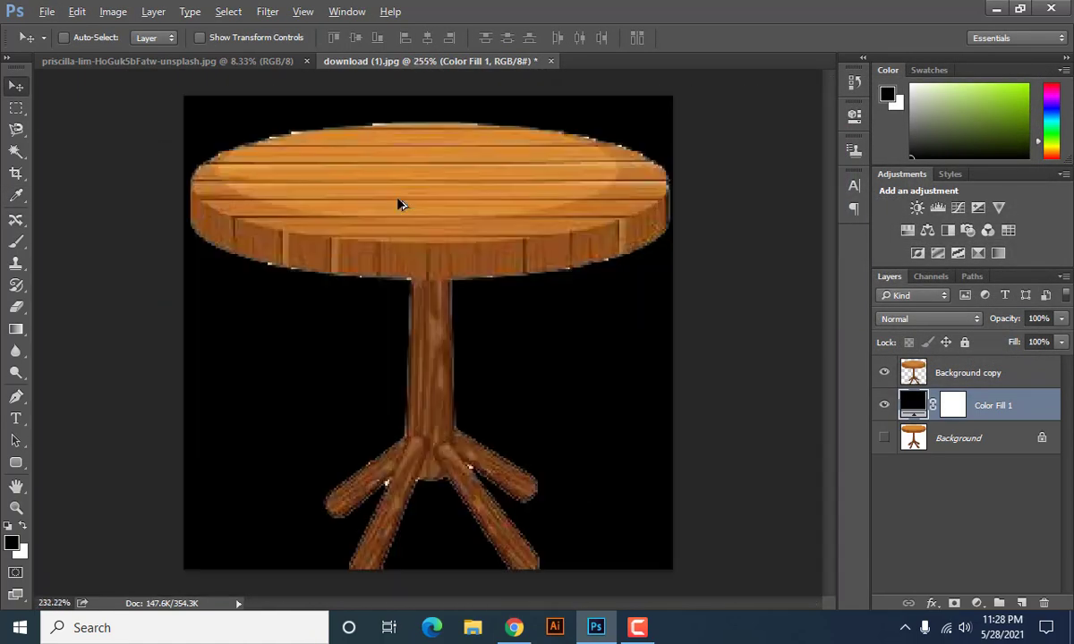
{"action": "scroll", "coordinate": [400, 203], "scroll_direction": "down", "scroll_amount": 1}
{"action": "scroll", "coordinate": [398, 217], "scroll_direction": "down", "scroll_amount": 1}
{"action": "scroll", "coordinate": [352, 240], "scroll_direction": "up", "scroll_amount": 1}
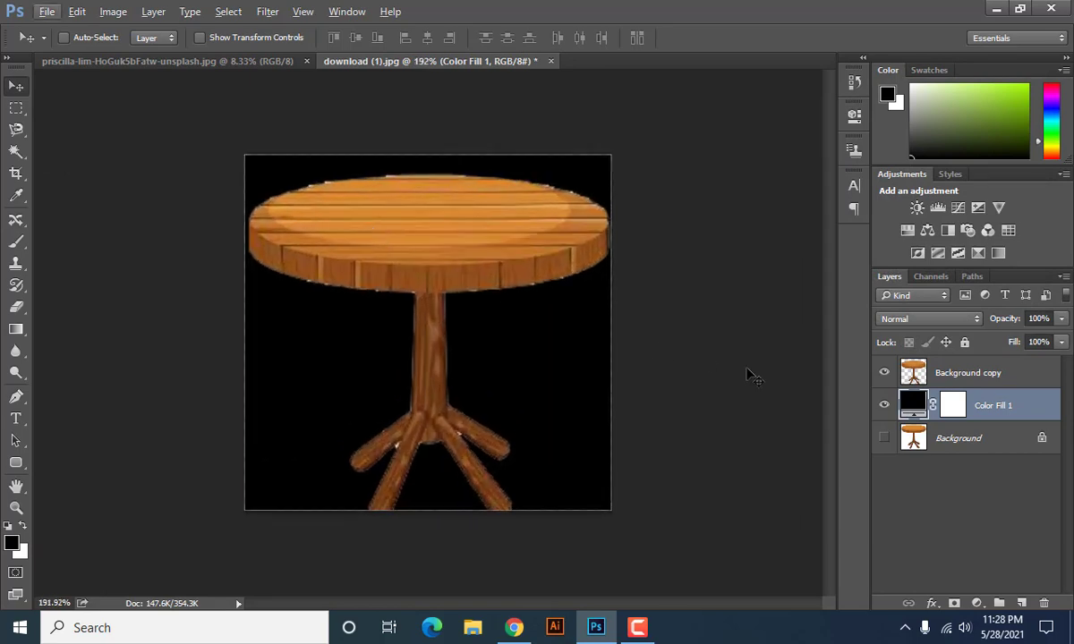
Recolour Color Fill 1 to red ff0000 and nudge the table slightly up-left
{"action": "double_click", "coordinate": [912, 410]}
{"action": "type", "text": "ff0000"}
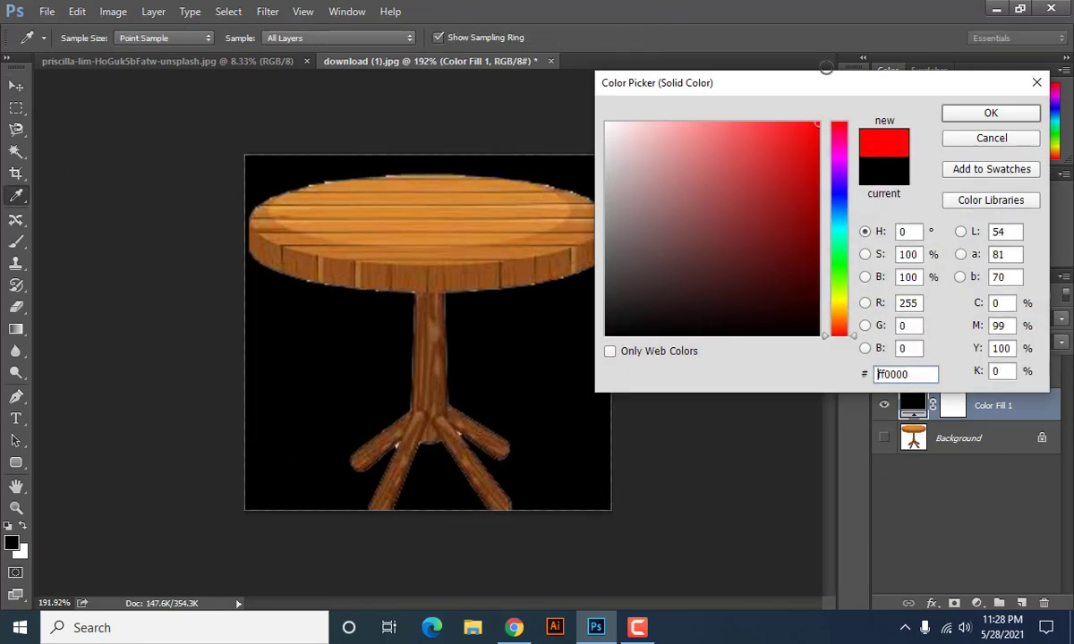
{"action": "left_click", "coordinate": [971, 117]}
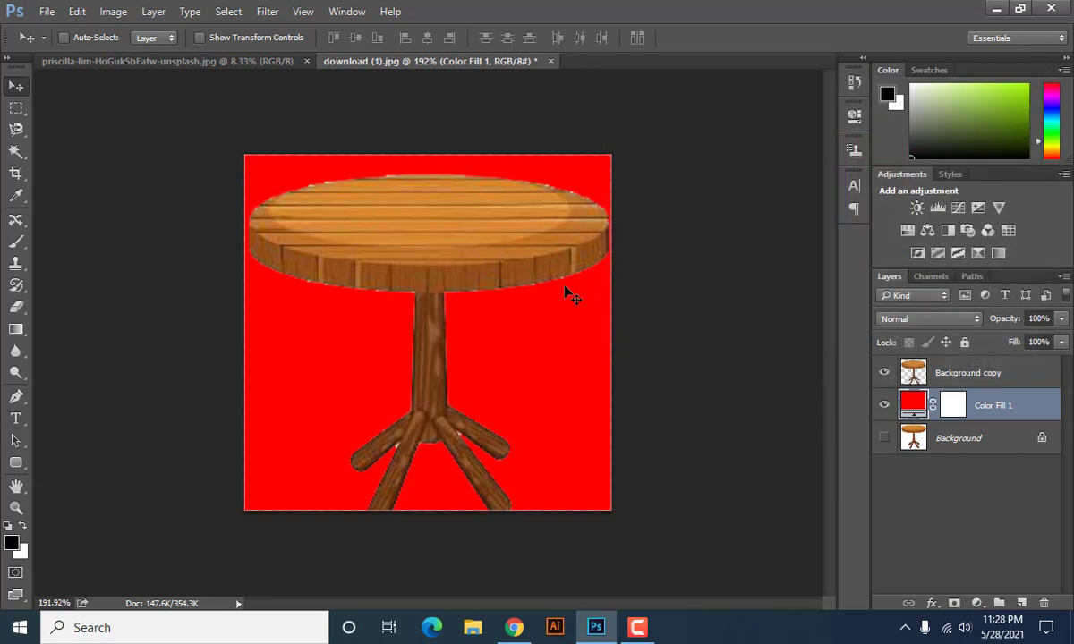
{"action": "left_click", "coordinate": [968, 376]}
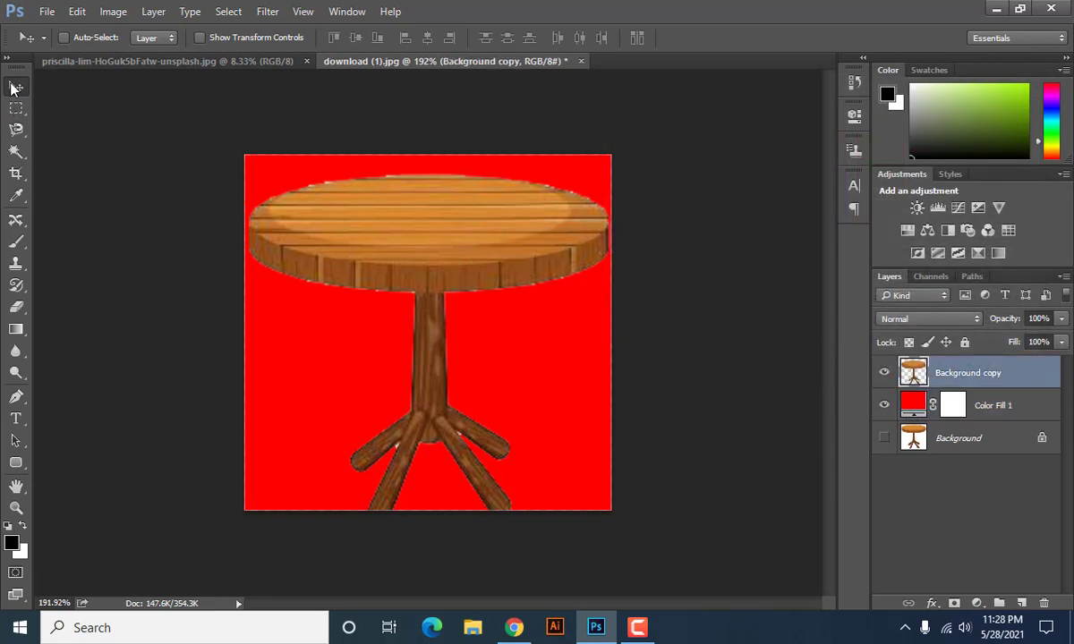
{"action": "left_click_drag", "start_coordinate": [414, 242], "coordinate": [404, 226]}
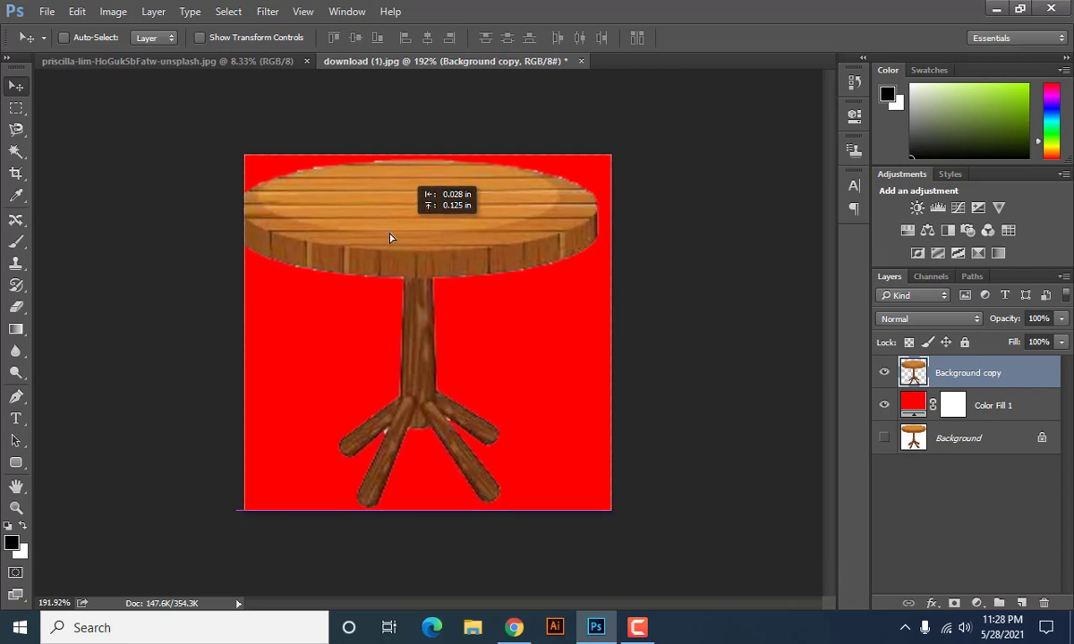
Switch to the cutting-board photo, choose the Pen tool, and zoom into the board's lower corner
{"action": "left_click", "coordinate": [196, 57]}
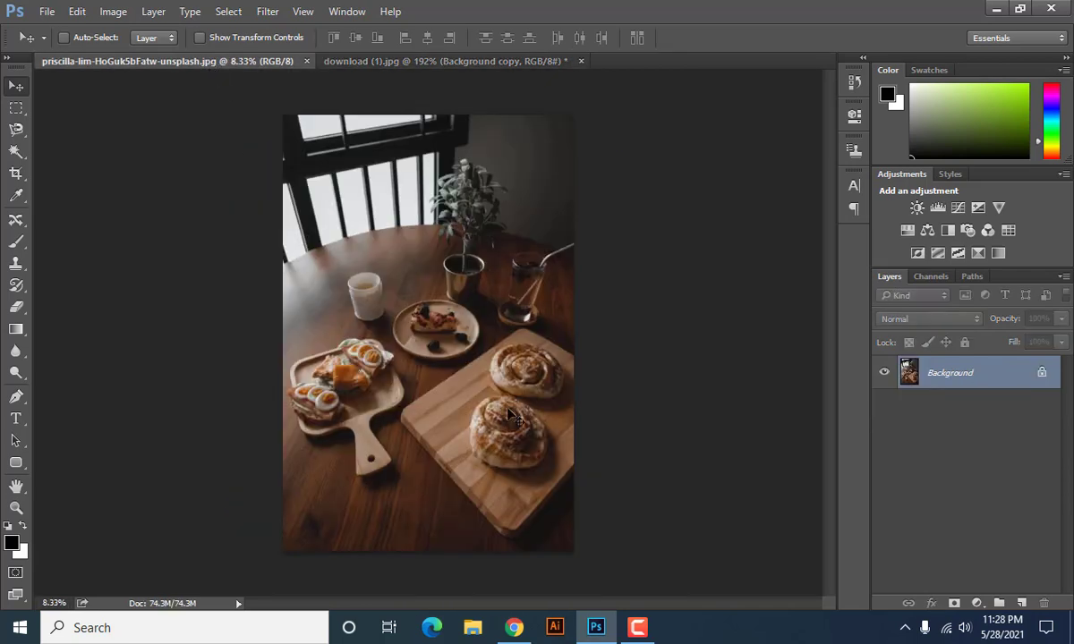
{"action": "scroll", "coordinate": [327, 394], "scroll_direction": "up", "scroll_amount": 2}
{"action": "scroll", "coordinate": [313, 385], "scroll_direction": "up", "scroll_amount": 1}
{"action": "scroll", "coordinate": [295, 371], "scroll_direction": "up", "scroll_amount": 1}
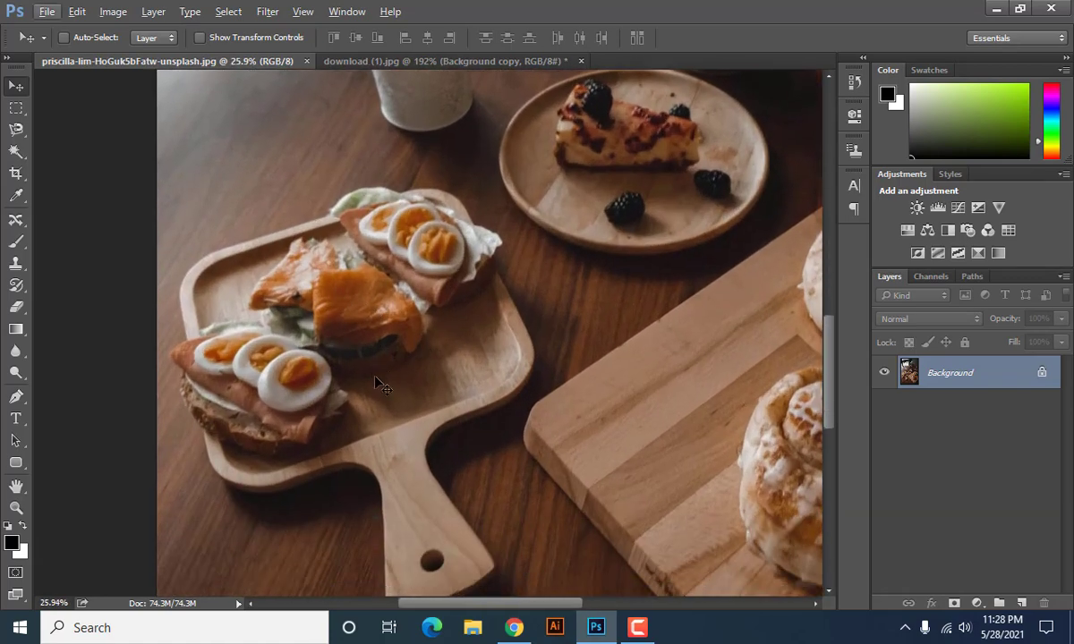
{"action": "scroll", "coordinate": [273, 353], "scroll_direction": "up", "scroll_amount": 1}
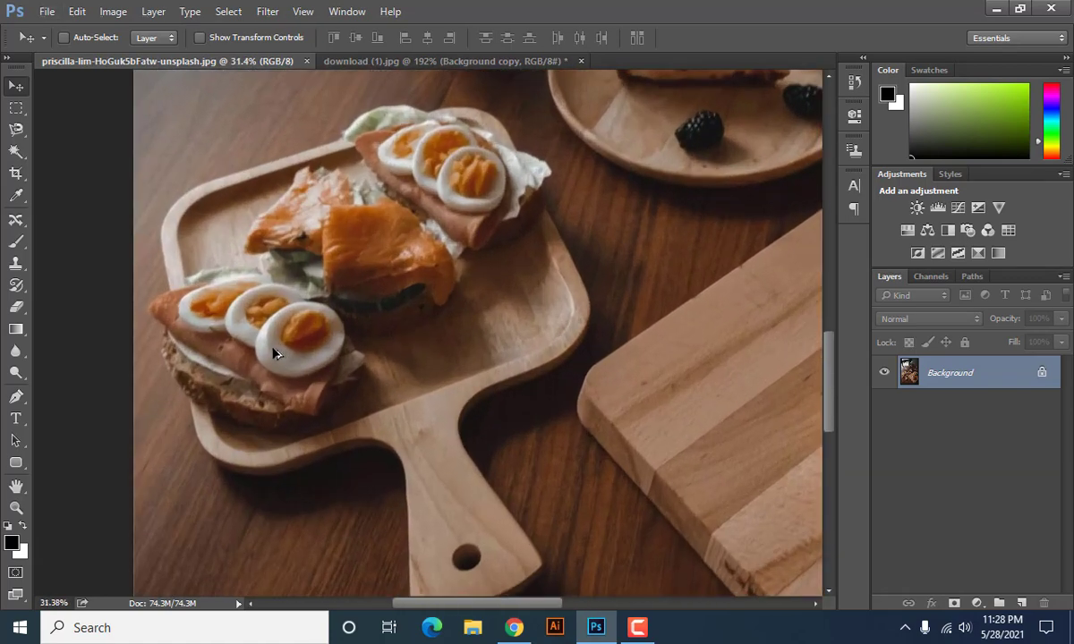
{"action": "left_click", "coordinate": [16, 398]}
{"action": "scroll", "coordinate": [457, 458], "scroll_direction": "down", "scroll_amount": 3}
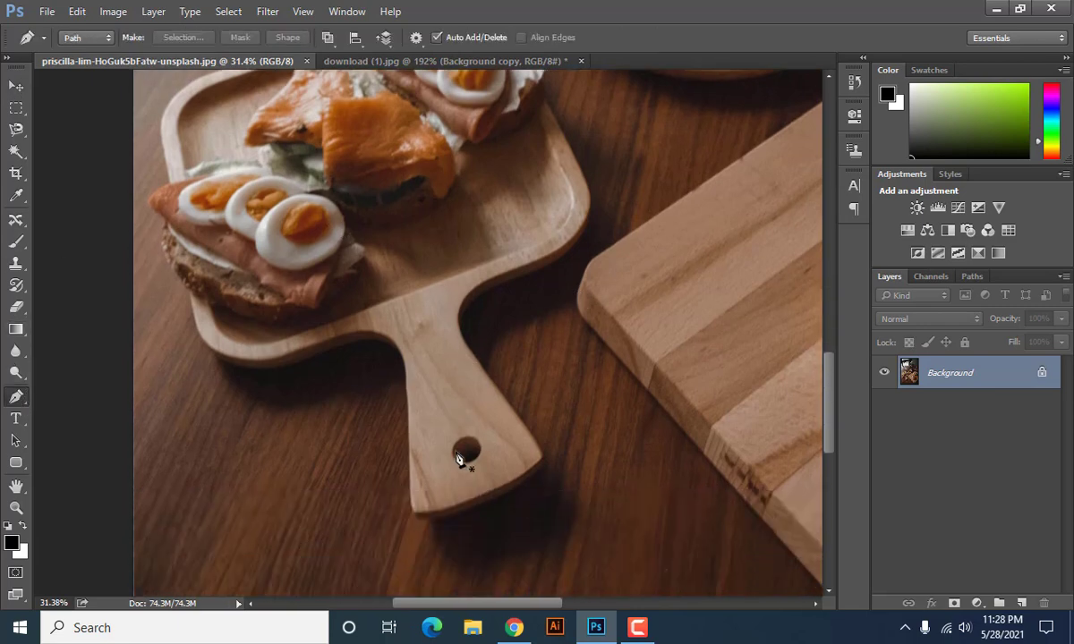
{"action": "scroll", "coordinate": [457, 458], "scroll_direction": "up", "scroll_amount": 2}
{"action": "scroll", "coordinate": [419, 527], "scroll_direction": "up", "scroll_amount": 2}
{"action": "scroll", "coordinate": [420, 519], "scroll_direction": "up", "scroll_amount": 2}
{"action": "scroll", "coordinate": [563, 496], "scroll_direction": "up", "scroll_amount": 1}
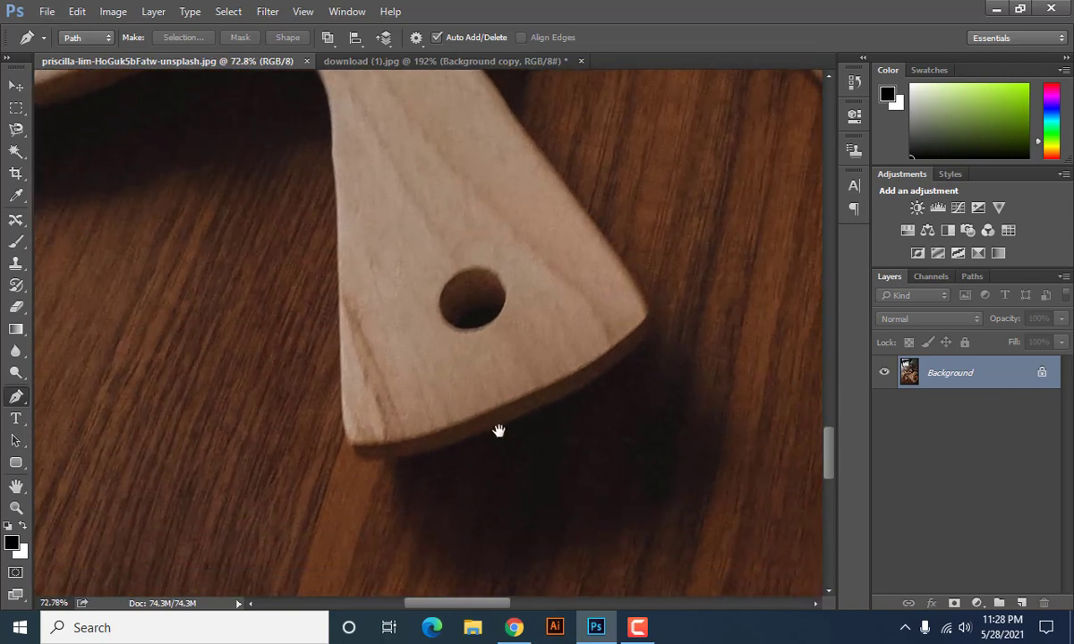
{"action": "scroll", "coordinate": [498, 431], "scroll_direction": "up", "scroll_amount": 1}
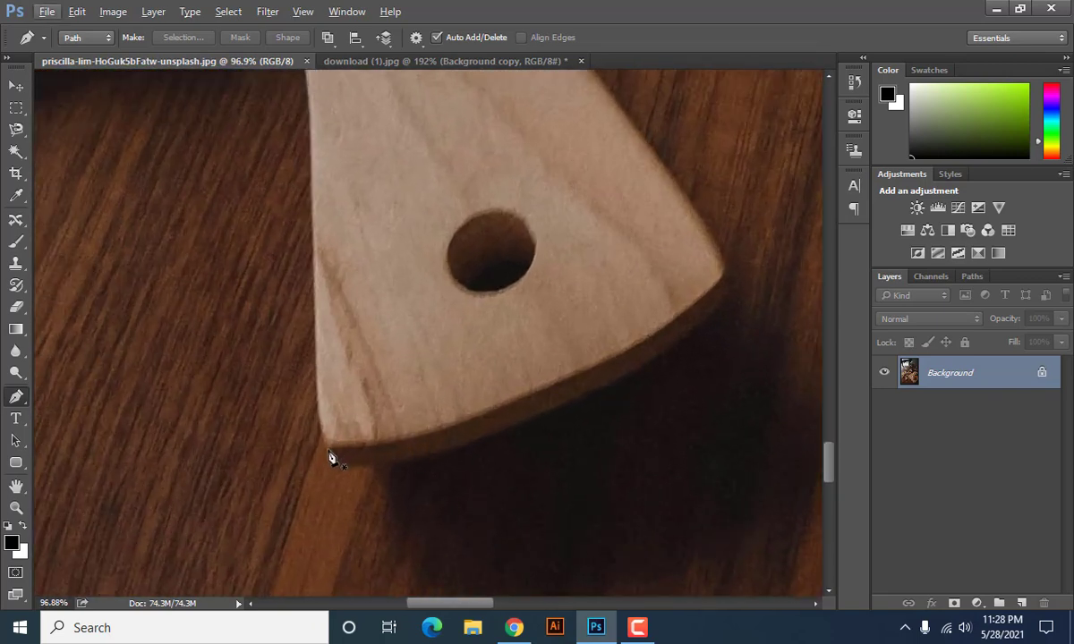
Start the pen path at the board's lower corner, curving along the bottom edge to the right corner
{"action": "left_click", "coordinate": [329, 448]}
{"action": "left_click_drag", "start_coordinate": [742, 321], "coordinate": [582, 361]}
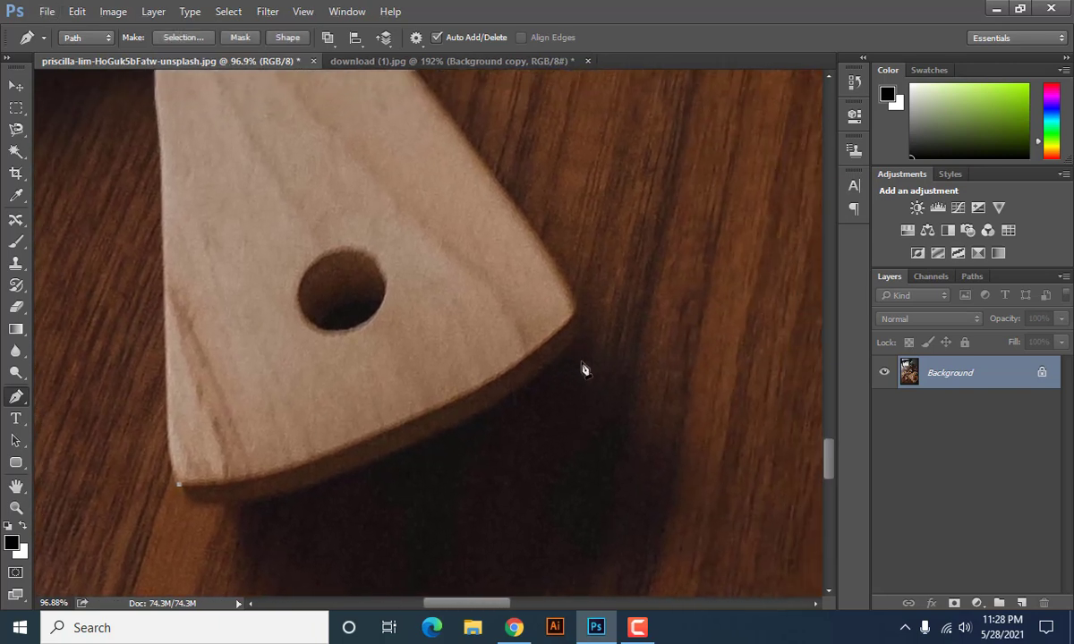
{"action": "mouse_move", "coordinate": [581, 304]}
{"action": "left_mouse_down"}
{"action": "mouse_move", "coordinate": [708, 161]}
{"action": "mouse_move", "coordinate": [782, 143]}
{"action": "left_mouse_up"}
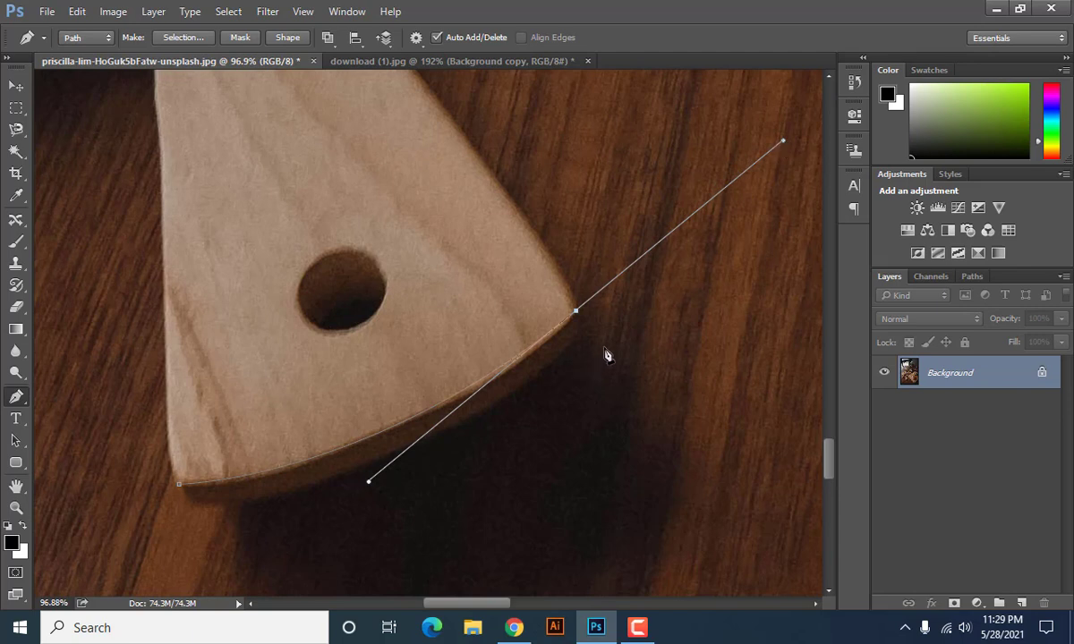
{"action": "key", "text": "Escape"}
{"action": "mouse_move", "coordinate": [382, 433]}
{"action": "left_mouse_down"}
{"action": "mouse_move", "coordinate": [438, 412]}
{"action": "mouse_move", "coordinate": [477, 381]}
{"action": "left_mouse_up"}
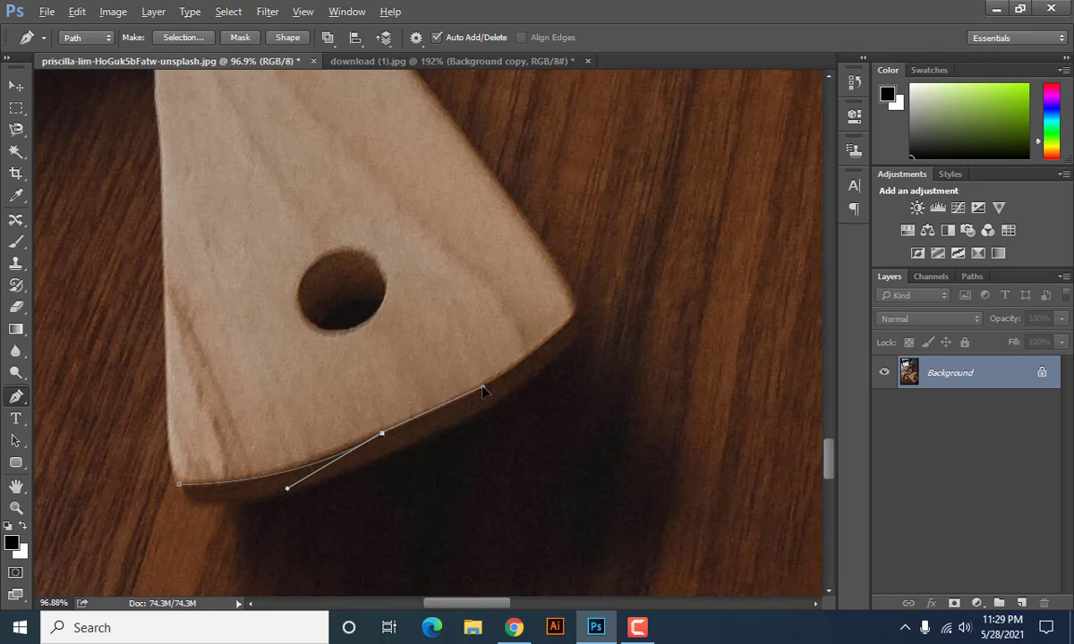
{"action": "mouse_move", "coordinate": [573, 312]}
{"action": "left_mouse_down"}
{"action": "mouse_move", "coordinate": [647, 233]}
{"action": "mouse_move", "coordinate": [661, 234]}
{"action": "left_mouse_up"}
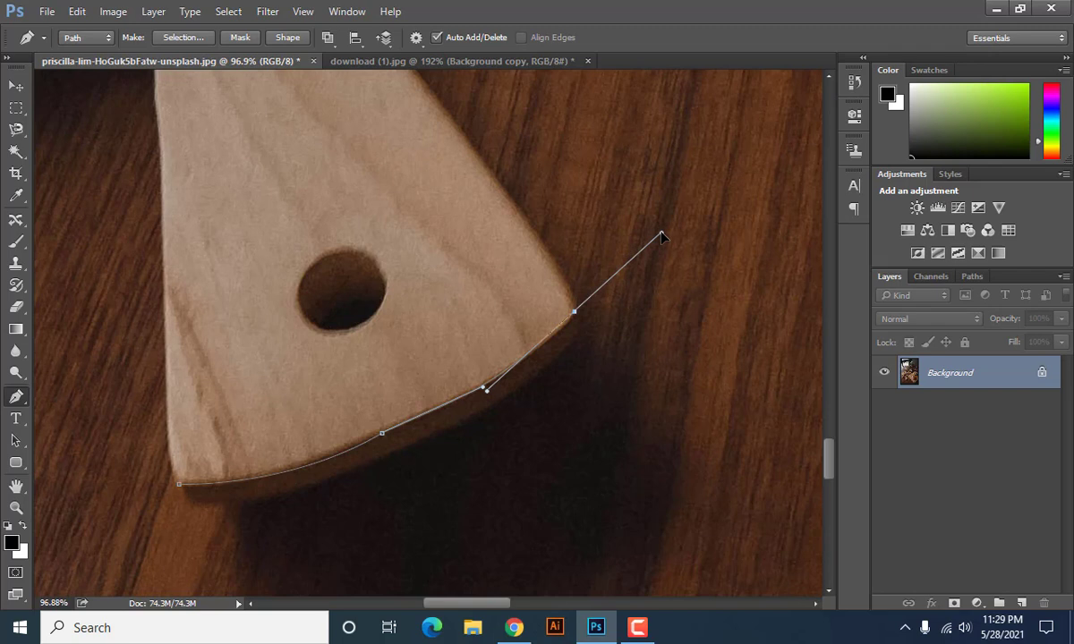
Continue the path up the handle's edge with curved anchors
{"action": "scroll", "coordinate": [610, 302], "scroll_direction": "up", "scroll_amount": 1}
{"action": "scroll", "coordinate": [607, 297], "scroll_direction": "up", "scroll_amount": 4}
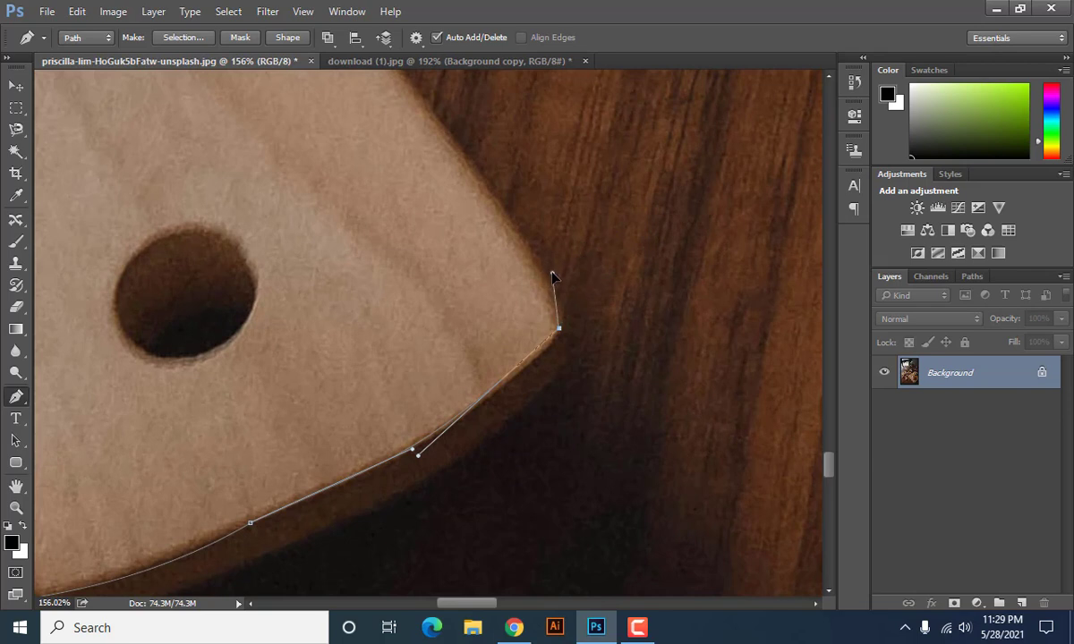
{"action": "left_click_drag", "start_coordinate": [443, 256], "coordinate": [555, 494]}
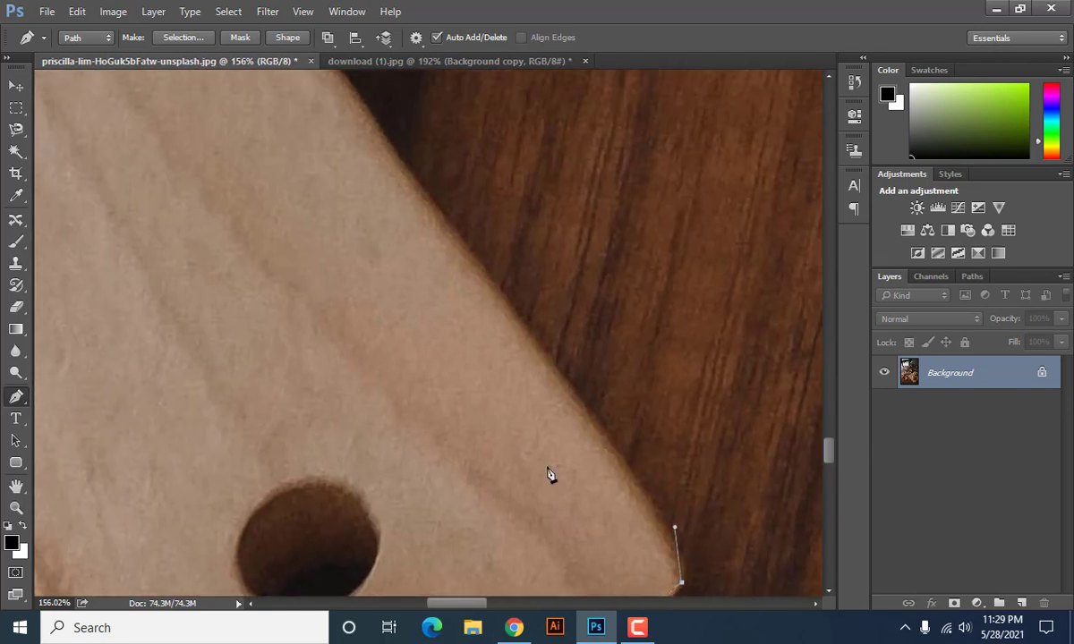
{"action": "scroll", "coordinate": [548, 471], "scroll_direction": "down", "scroll_amount": 5}
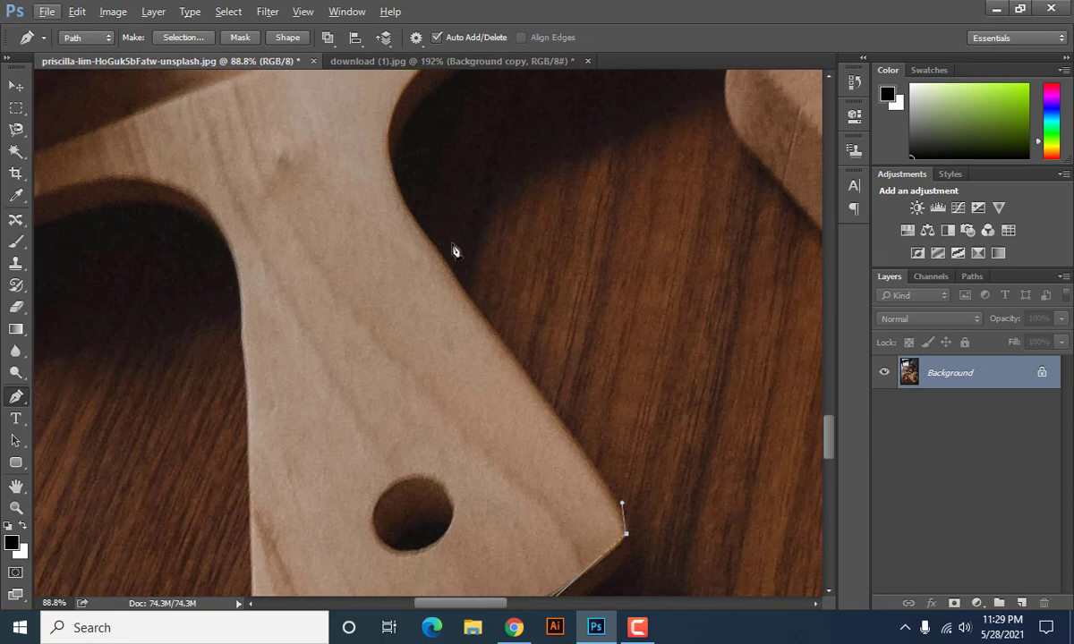
{"action": "left_click_drag", "start_coordinate": [431, 243], "coordinate": [401, 185]}
{"action": "left_click_drag", "start_coordinate": [401, 185], "coordinate": [411, 208]}
{"action": "scroll", "coordinate": [469, 400], "scroll_direction": "up", "scroll_amount": 3}
{"action": "scroll", "coordinate": [493, 407], "scroll_direction": "up", "scroll_amount": 2}
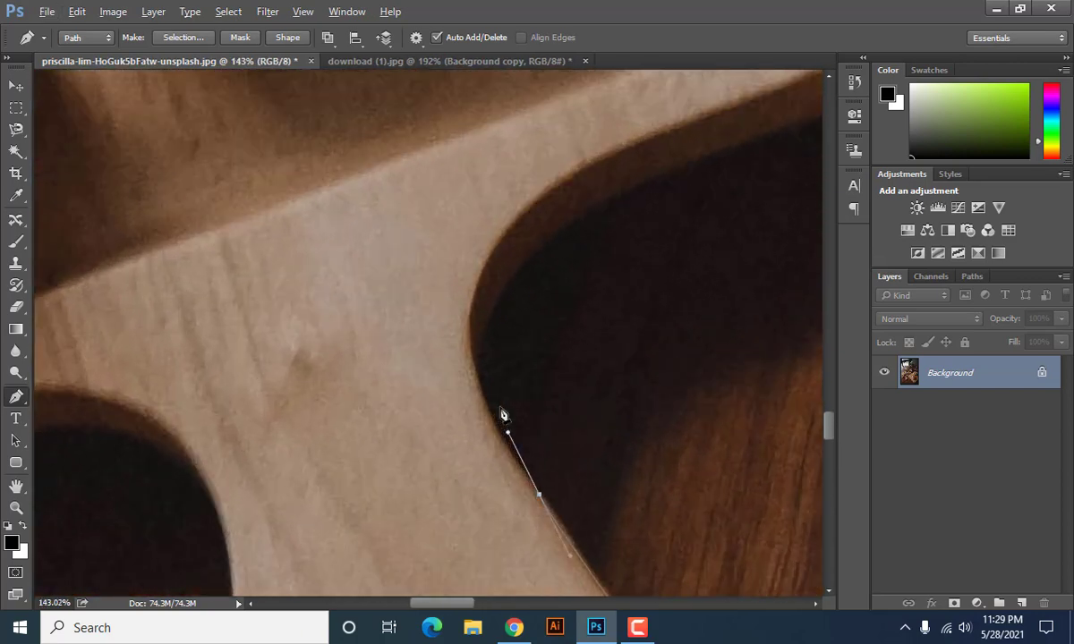
{"action": "left_click_drag", "start_coordinate": [507, 434], "coordinate": [501, 441]}
{"action": "left_click_drag", "start_coordinate": [469, 339], "coordinate": [458, 265]}
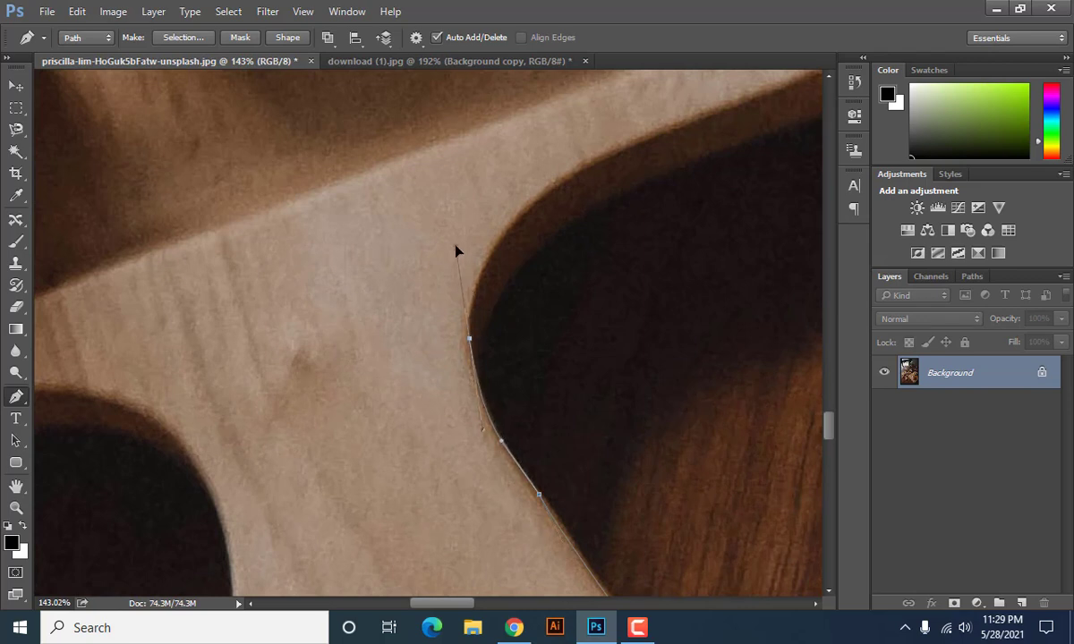
{"action": "left_click_drag", "start_coordinate": [456, 251], "coordinate": [456, 246]}
Follow the handle's inner curve with another curved anchor
{"action": "left_click_drag", "start_coordinate": [522, 266], "coordinate": [421, 322]}
{"action": "left_click_drag", "start_coordinate": [547, 225], "coordinate": [496, 295]}
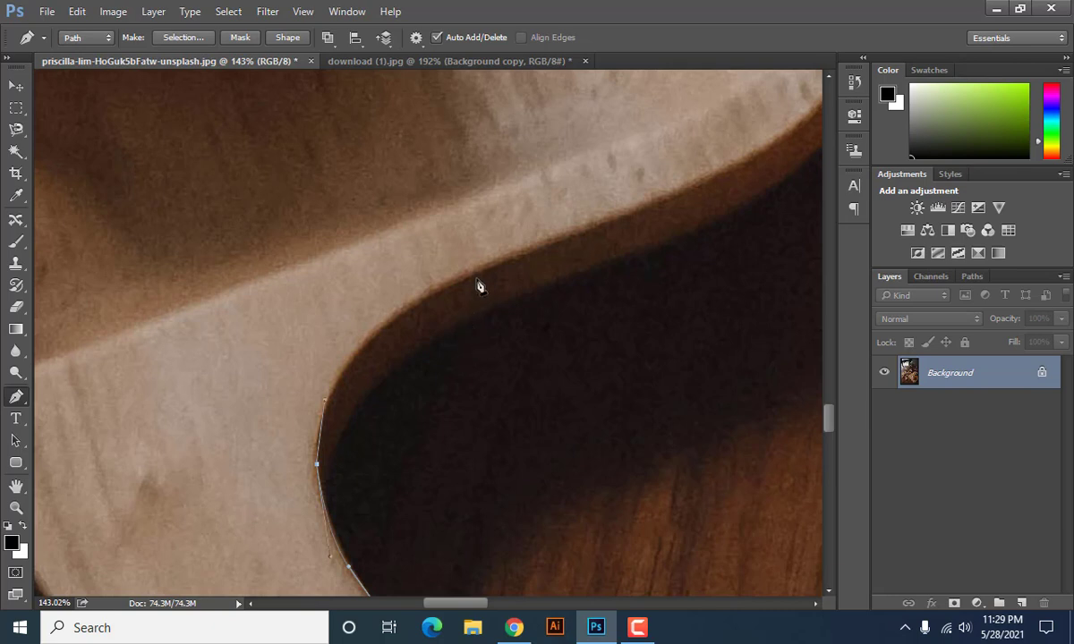
{"action": "left_click_drag", "start_coordinate": [473, 272], "coordinate": [590, 243]}
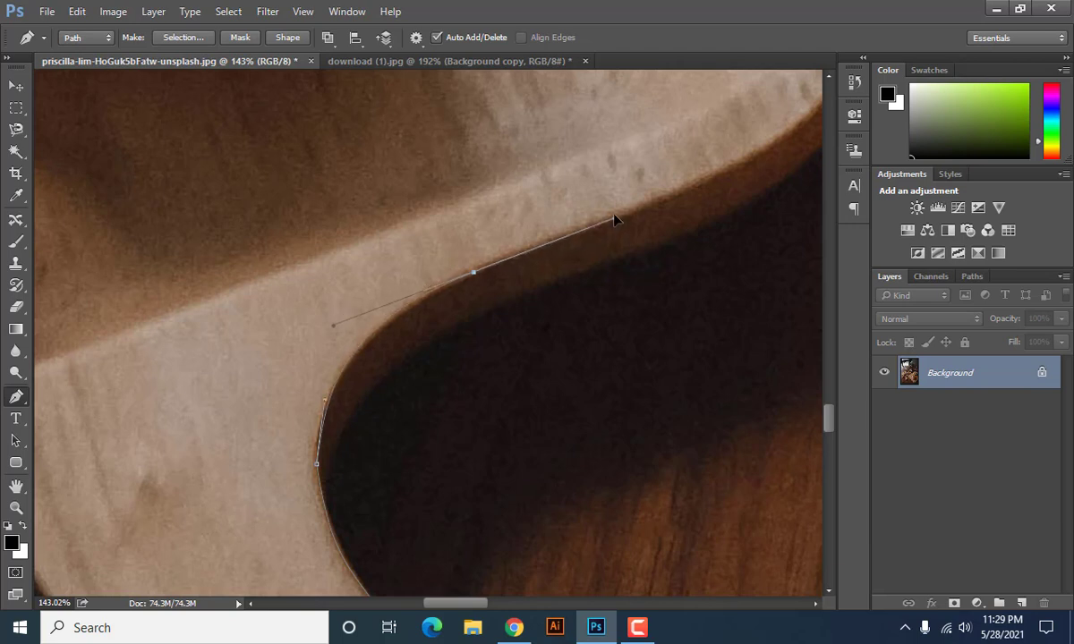
{"action": "mouse_move", "coordinate": [590, 243]}
{"action": "left_mouse_down"}
{"action": "mouse_move", "coordinate": [626, 216]}
{"action": "mouse_move", "coordinate": [616, 218]}
{"action": "left_mouse_up"}
{"action": "left_click_drag", "start_coordinate": [554, 293], "coordinate": [336, 409]}
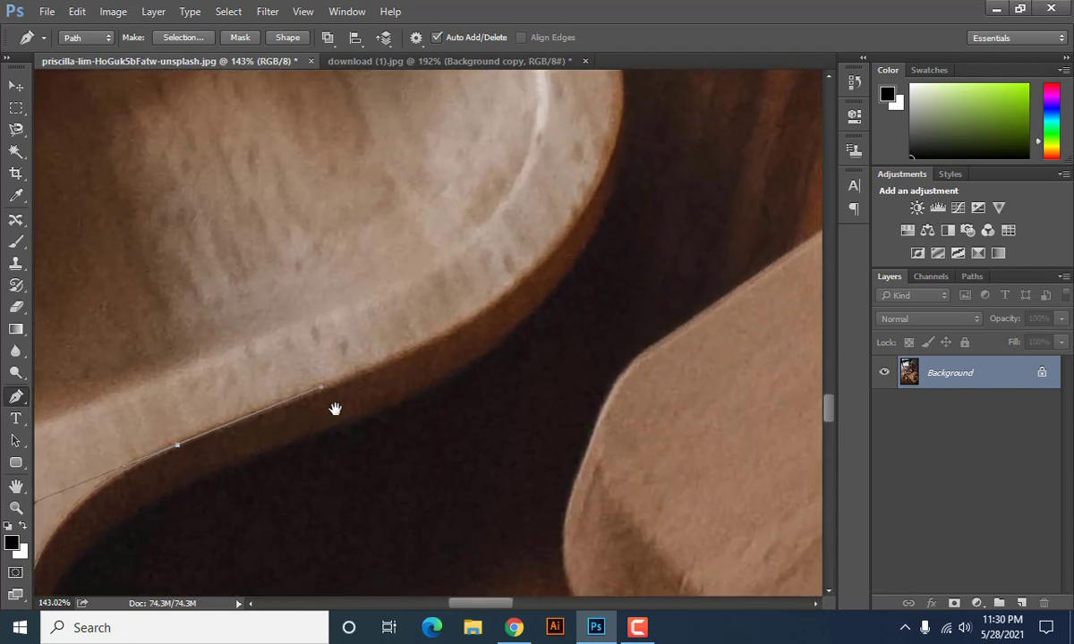
Trace the board's rounded corner and edge up toward the sandwich
{"action": "mouse_move", "coordinate": [518, 288]}
{"action": "left_mouse_down"}
{"action": "mouse_move", "coordinate": [606, 221]}
{"action": "mouse_move", "coordinate": [575, 385]}
{"action": "mouse_move", "coordinate": [558, 357]}
{"action": "left_mouse_up"}
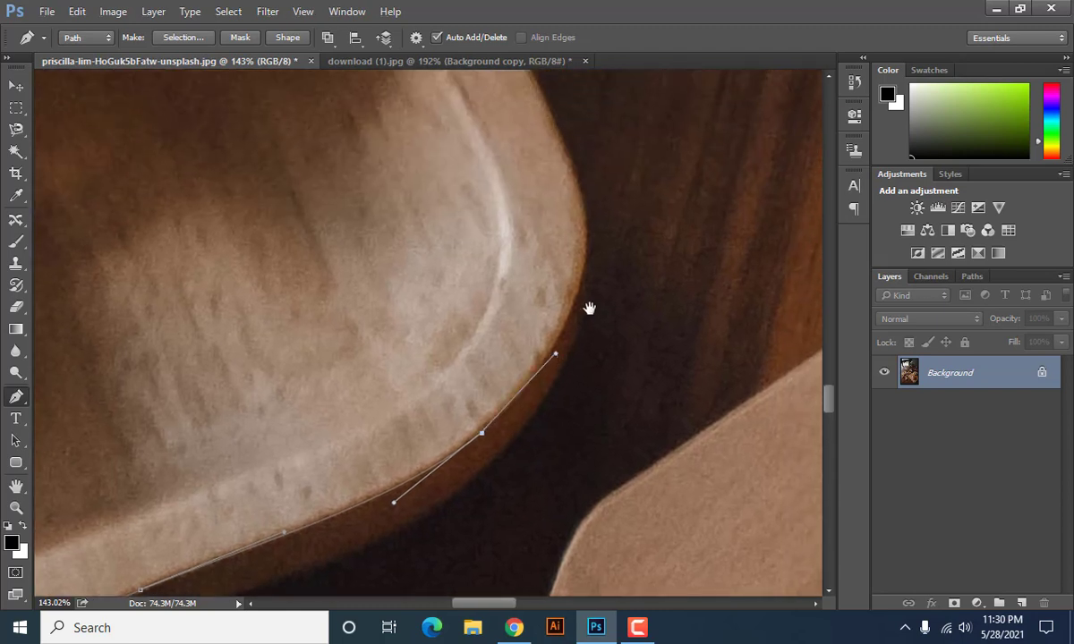
{"action": "left_click_drag", "start_coordinate": [589, 308], "coordinate": [577, 382]}
{"action": "scroll", "coordinate": [578, 387], "scroll_direction": "down", "scroll_amount": 2}
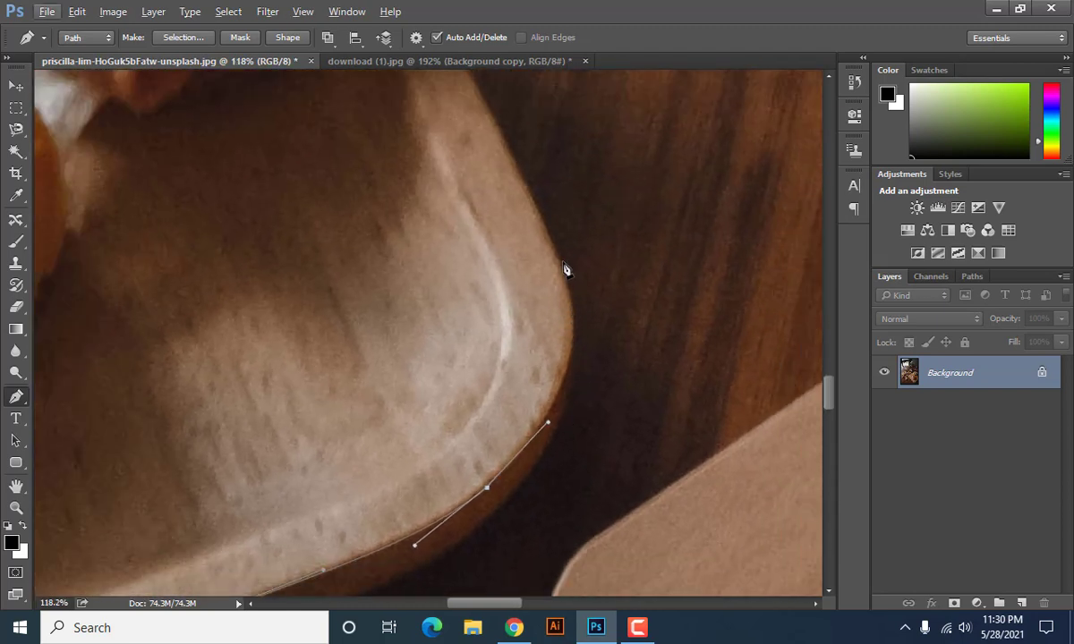
{"action": "mouse_move", "coordinate": [562, 269]}
{"action": "left_mouse_down"}
{"action": "mouse_move", "coordinate": [542, 172]}
{"action": "mouse_move", "coordinate": [533, 186]}
{"action": "left_mouse_up"}
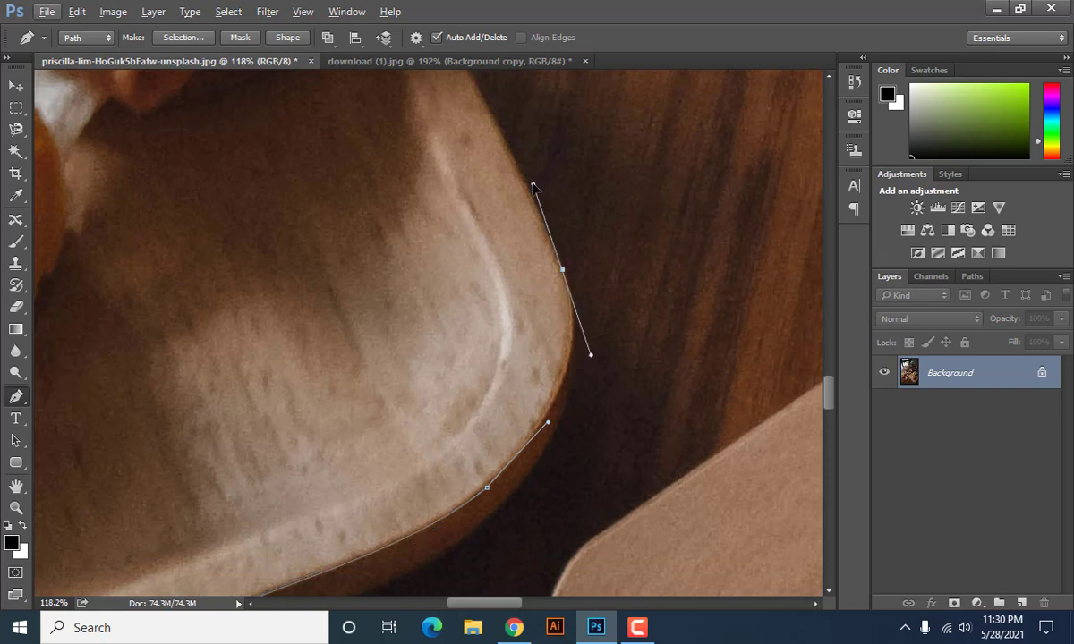
{"action": "left_click_drag", "start_coordinate": [535, 199], "coordinate": [615, 450]}
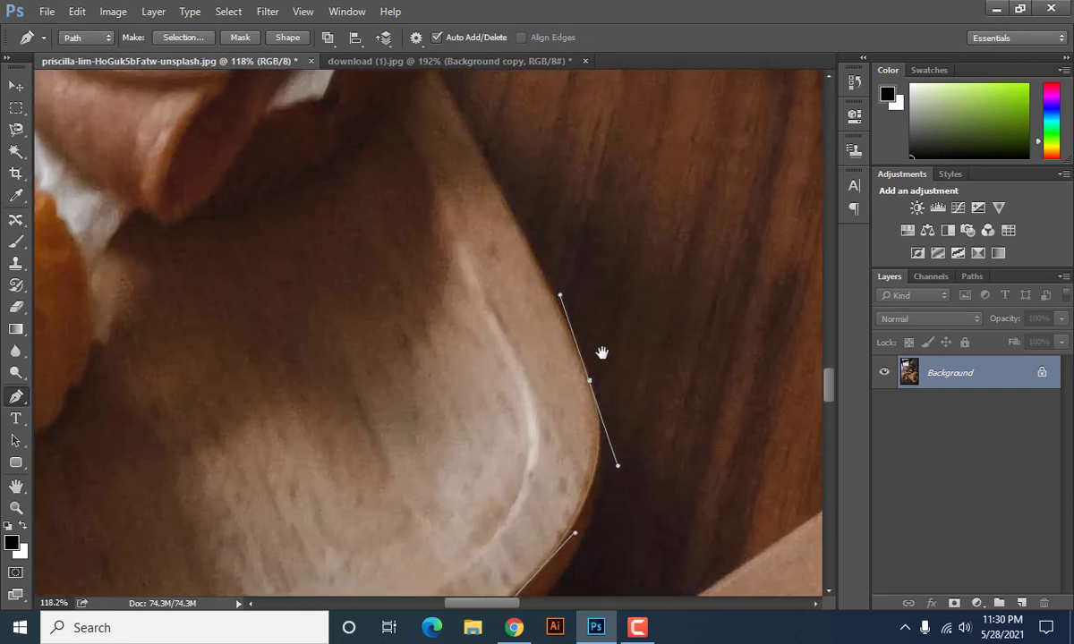
{"action": "left_click", "coordinate": [536, 300]}
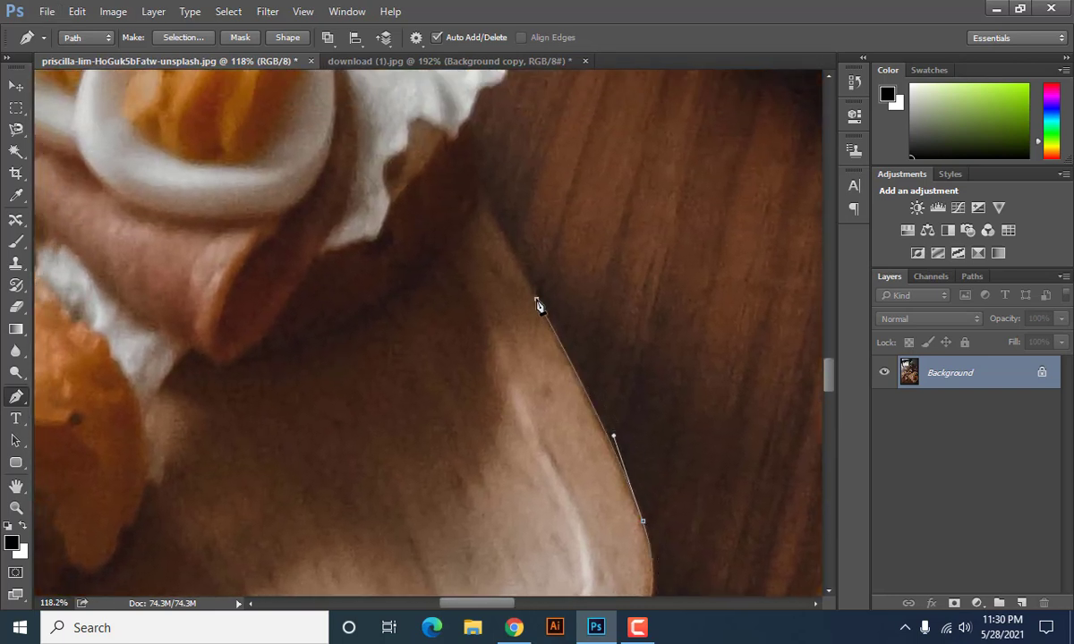
{"action": "left_click_drag", "start_coordinate": [536, 301], "coordinate": [531, 287]}
{"action": "mouse_move", "coordinate": [576, 325]}
{"action": "left_mouse_down"}
{"action": "mouse_move", "coordinate": [604, 384]}
{"action": "mouse_move", "coordinate": [612, 439]}
{"action": "left_mouse_up"}
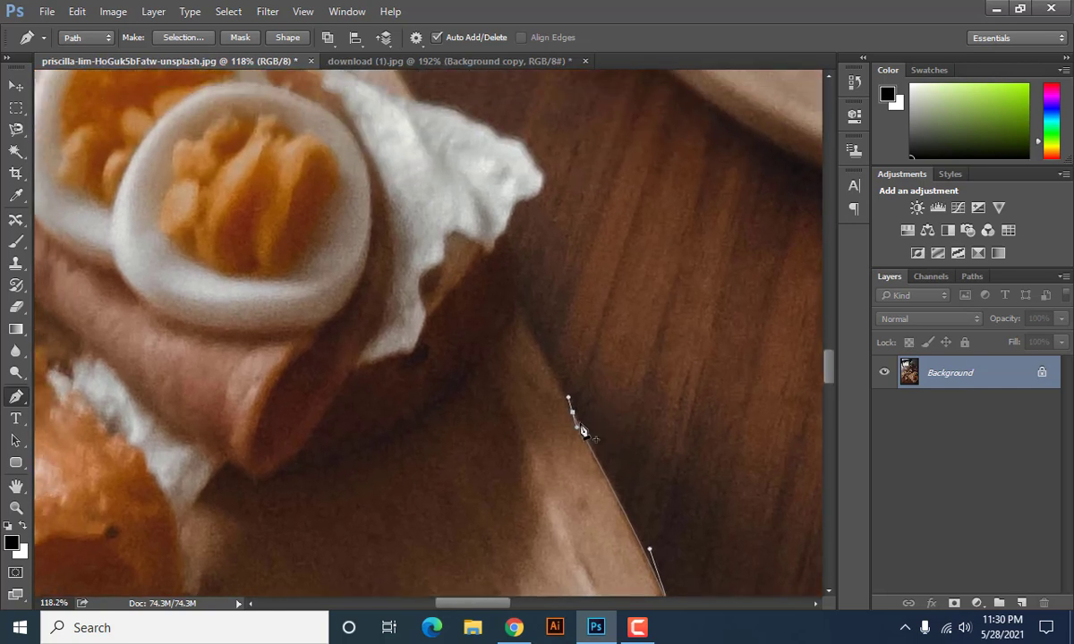
{"action": "scroll", "coordinate": [572, 416], "scroll_direction": "up", "scroll_amount": 2}
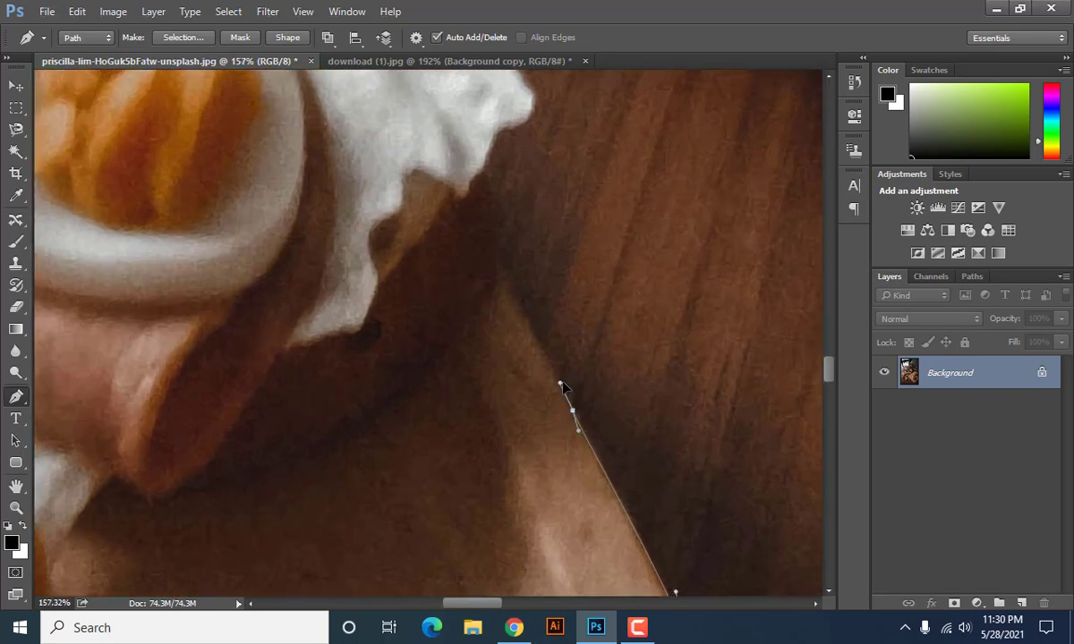
{"action": "scroll", "coordinate": [511, 254], "scroll_direction": "down", "scroll_amount": 3}
Anchor the path where board meets sandwich and curve along the sandwich edge
{"action": "scroll", "coordinate": [506, 264], "scroll_direction": "down", "scroll_amount": 3}
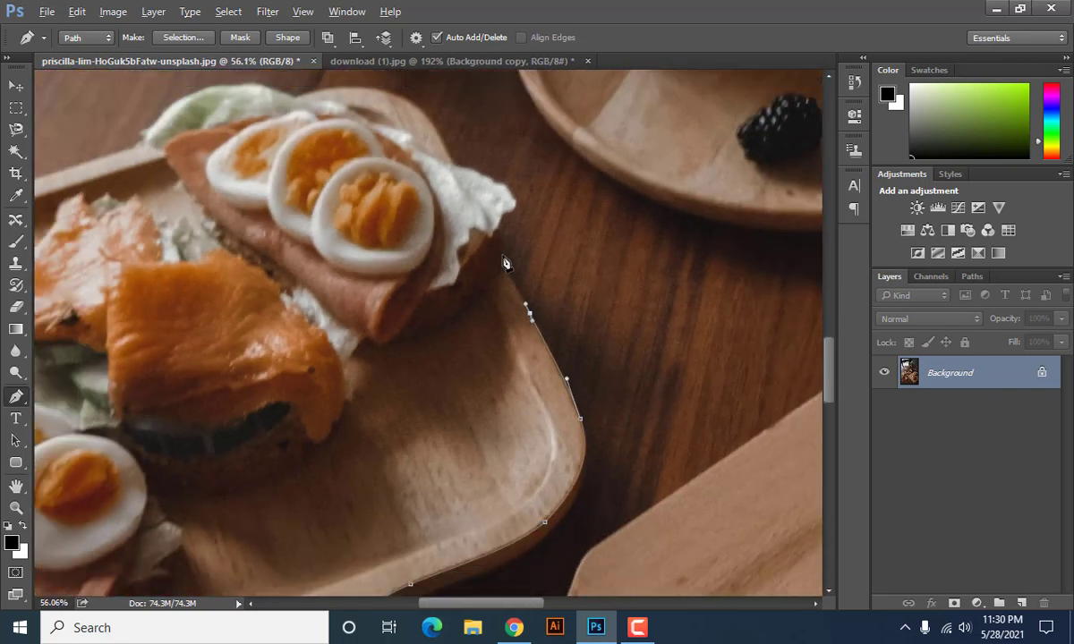
{"action": "scroll", "coordinate": [495, 261], "scroll_direction": "up", "scroll_amount": 1}
{"action": "scroll", "coordinate": [505, 270], "scroll_direction": "up", "scroll_amount": 3}
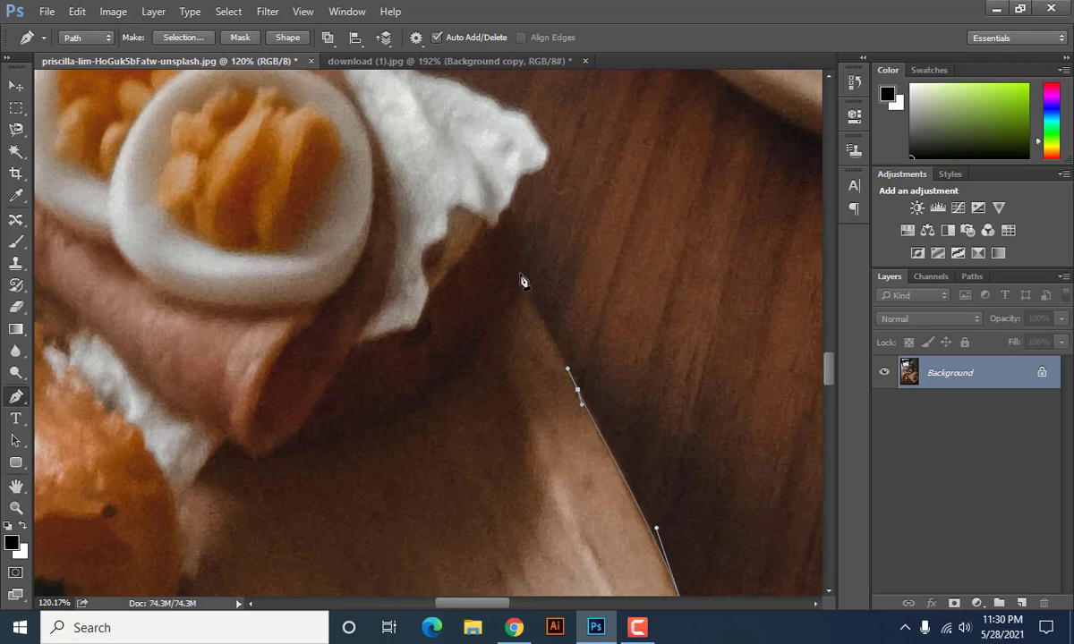
{"action": "left_click", "coordinate": [529, 294]}
{"action": "scroll", "coordinate": [525, 275], "scroll_direction": "up", "scroll_amount": 2}
{"action": "scroll", "coordinate": [546, 291], "scroll_direction": "up", "scroll_amount": 1}
{"action": "scroll", "coordinate": [525, 301], "scroll_direction": "down", "scroll_amount": 2}
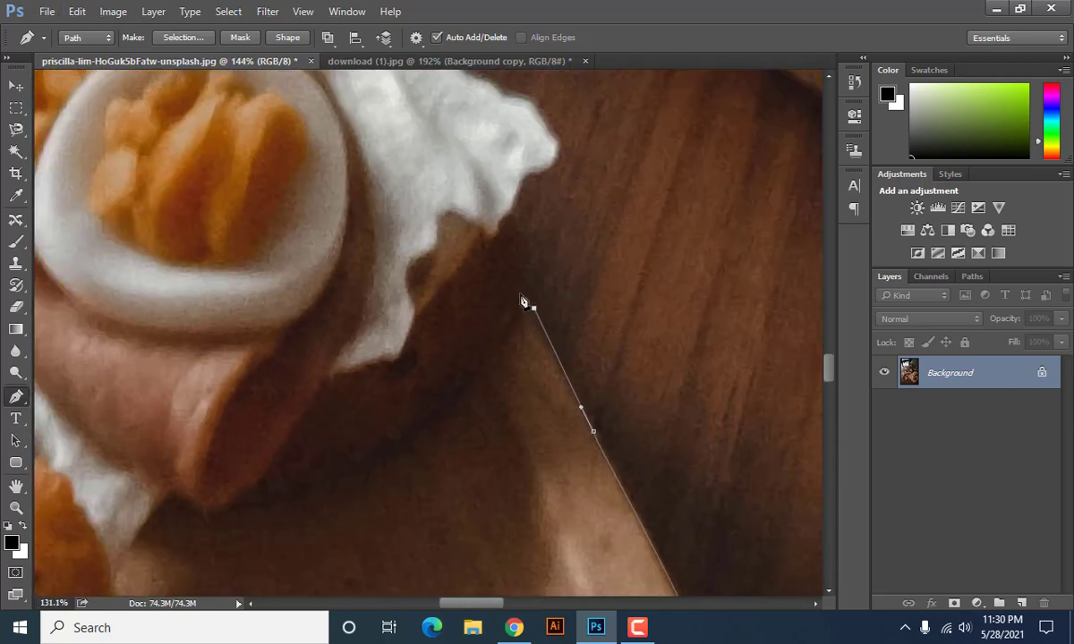
{"action": "scroll", "coordinate": [528, 296], "scroll_direction": "down", "scroll_amount": 1}
{"action": "scroll", "coordinate": [525, 264], "scroll_direction": "up", "scroll_amount": 1}
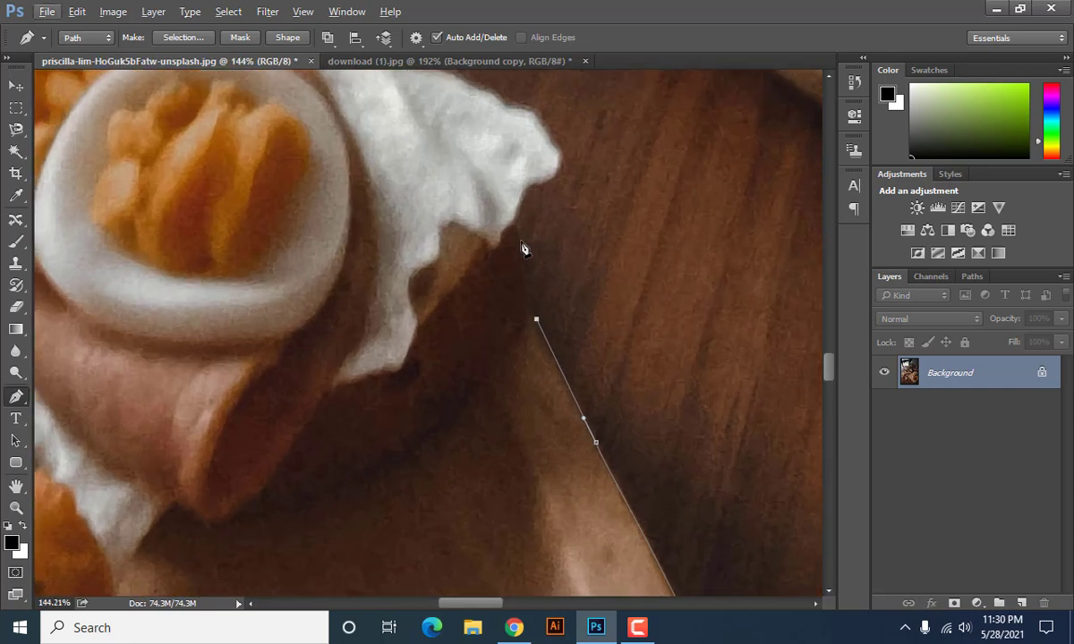
{"action": "left_click_drag", "start_coordinate": [509, 226], "coordinate": [468, 189]}
{"action": "left_click_drag", "start_coordinate": [468, 189], "coordinate": [491, 197]}
Curve the path around the white topping's edge
{"action": "left_click_drag", "start_coordinate": [563, 248], "coordinate": [559, 336]}
{"action": "scroll", "coordinate": [537, 332], "scroll_direction": "up", "scroll_amount": 1}
{"action": "scroll", "coordinate": [515, 358], "scroll_direction": "up", "scroll_amount": 1}
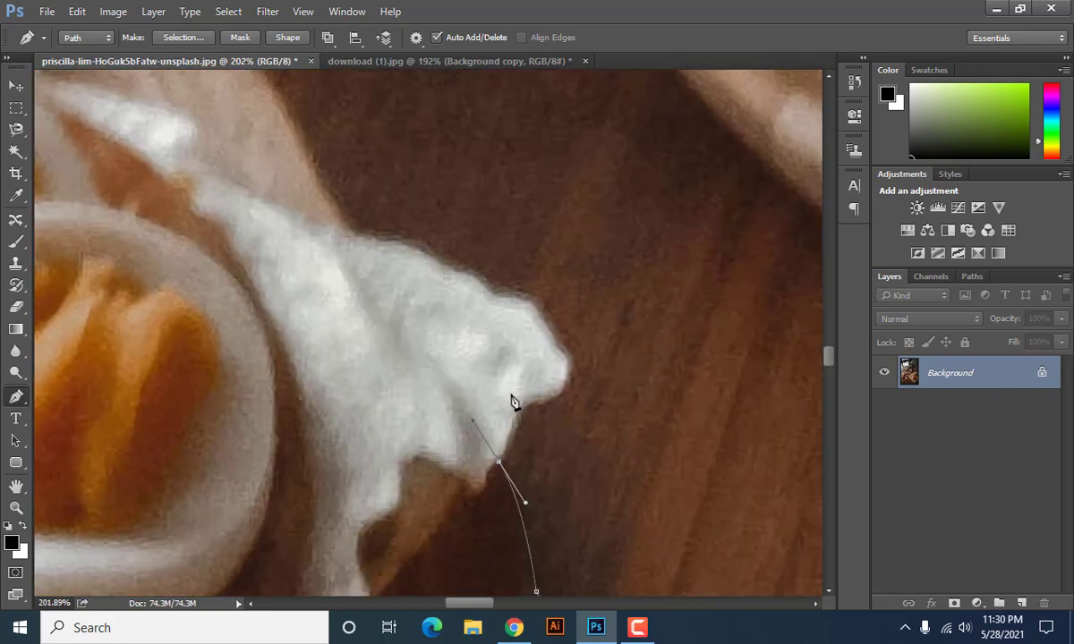
{"action": "scroll", "coordinate": [510, 411], "scroll_direction": "up", "scroll_amount": 1}
{"action": "scroll", "coordinate": [507, 416], "scroll_direction": "up", "scroll_amount": 1}
{"action": "scroll", "coordinate": [501, 394], "scroll_direction": "down", "scroll_amount": 3}
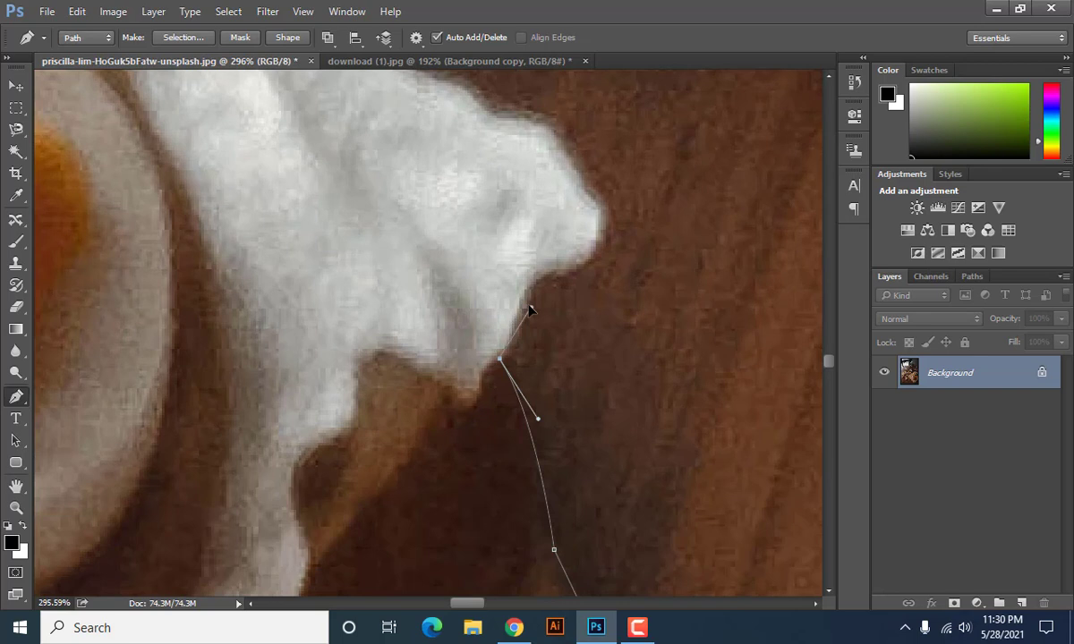
{"action": "scroll", "coordinate": [529, 310], "scroll_direction": "up", "scroll_amount": 1}
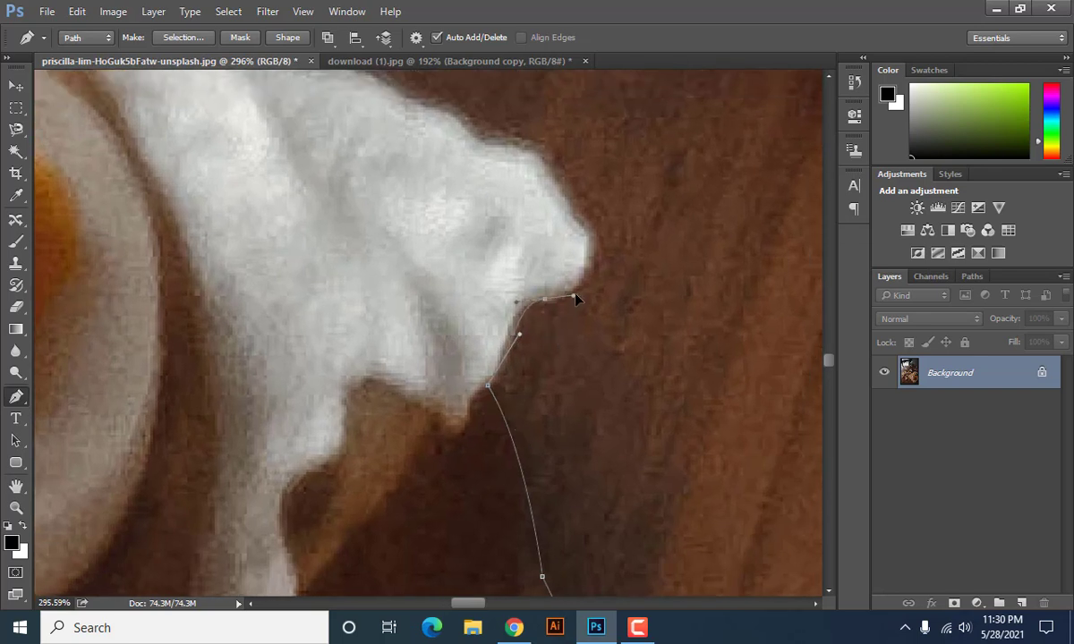
{"action": "left_click_drag", "start_coordinate": [576, 297], "coordinate": [594, 290]}
{"action": "scroll", "coordinate": [622, 314], "scroll_direction": "up", "scroll_amount": 3}
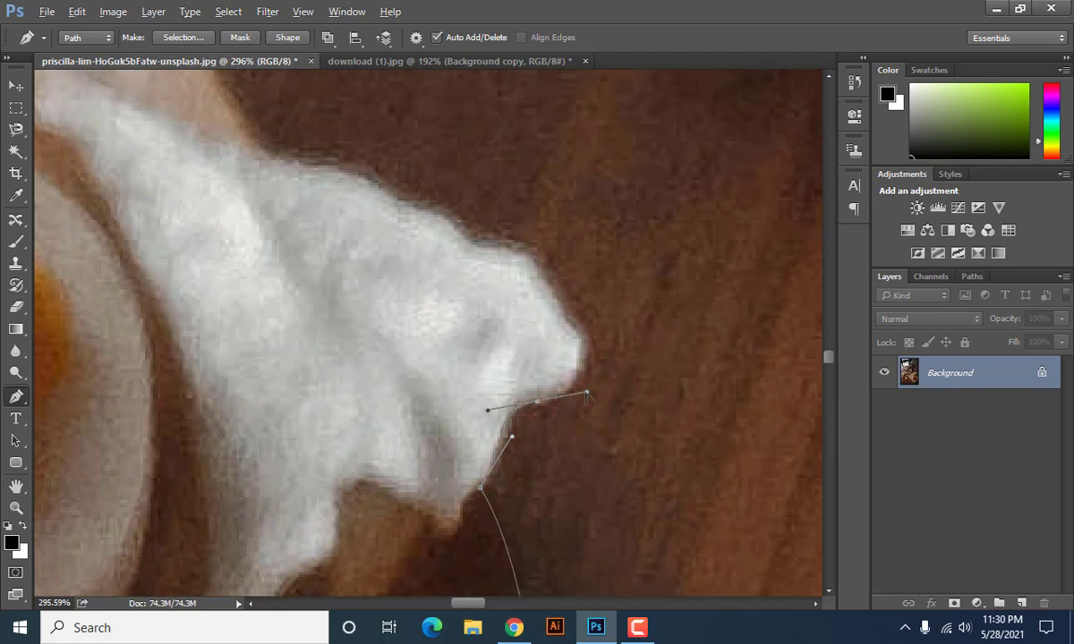
{"action": "left_click_drag", "start_coordinate": [587, 394], "coordinate": [586, 386]}
Place a run of anchors along the fluffy topping outline toward the egg slices
{"action": "left_click", "coordinate": [577, 341]}
{"action": "scroll", "coordinate": [600, 368], "scroll_direction": "up", "scroll_amount": 1}
{"action": "left_click", "coordinate": [552, 285]}
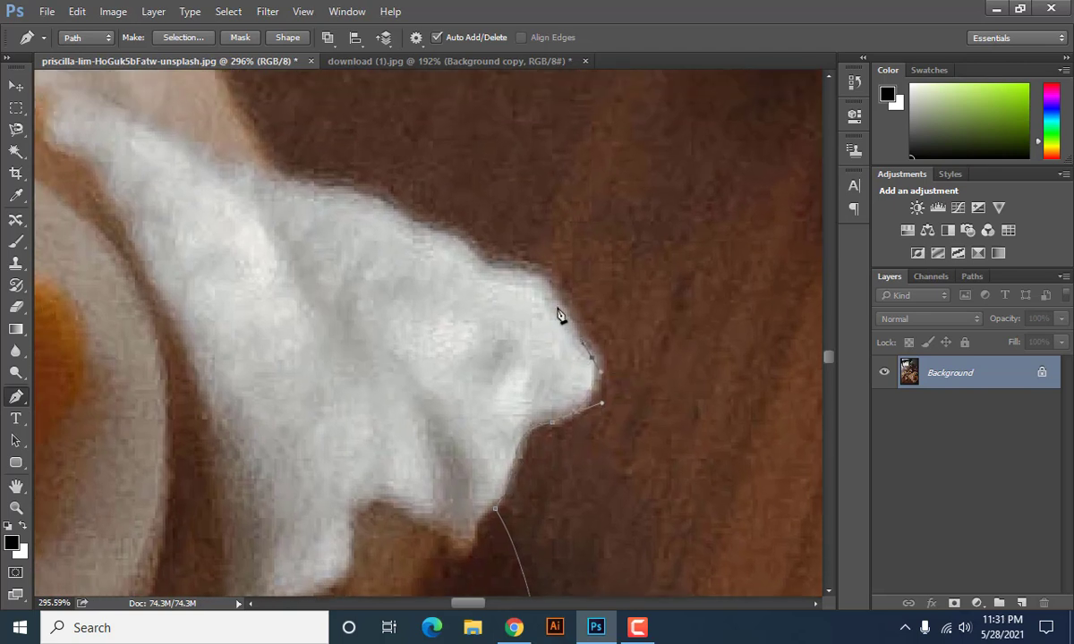
{"action": "left_click", "coordinate": [484, 266]}
{"action": "mouse_move", "coordinate": [413, 224]}
{"action": "left_mouse_down"}
{"action": "mouse_move", "coordinate": [368, 225]}
{"action": "mouse_move", "coordinate": [600, 340]}
{"action": "mouse_move", "coordinate": [612, 332]}
{"action": "left_mouse_up"}
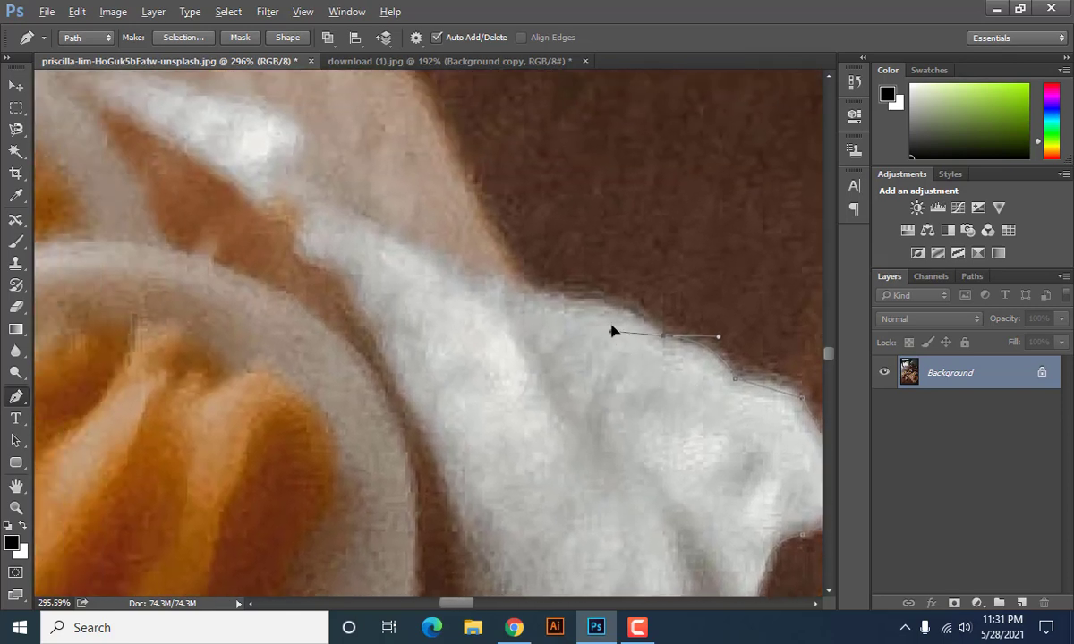
{"action": "left_click", "coordinate": [526, 299]}
{"action": "left_click", "coordinate": [473, 292]}
{"action": "left_click_drag", "start_coordinate": [477, 309], "coordinate": [586, 412]}
{"action": "scroll", "coordinate": [586, 412], "scroll_direction": "down", "scroll_amount": 3}
{"action": "scroll", "coordinate": [591, 416], "scroll_direction": "down", "scroll_amount": 3}
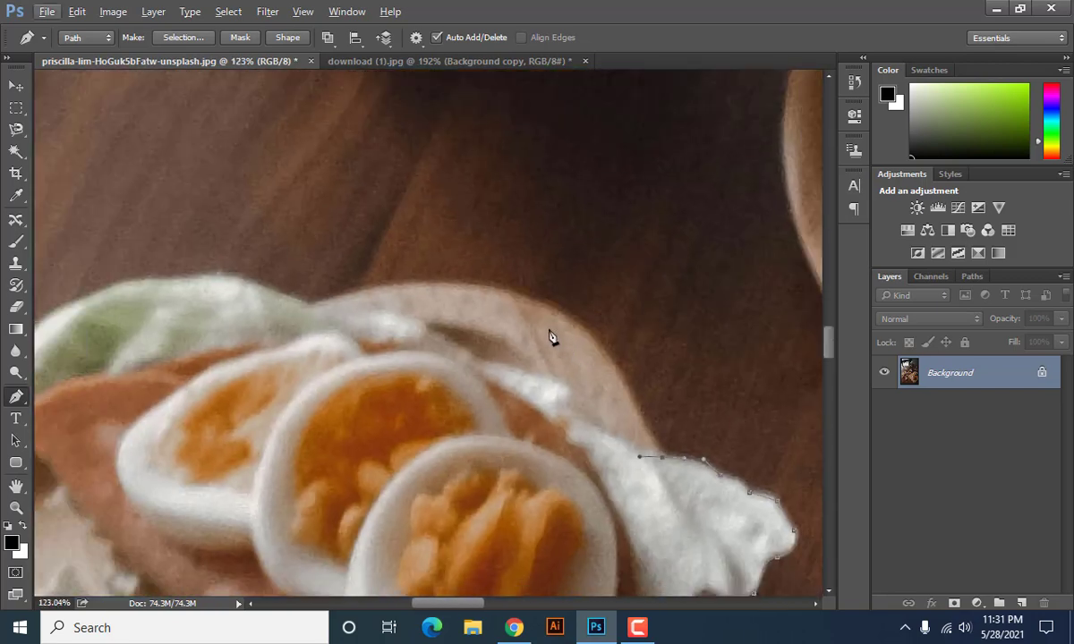
Carry the path over the sandwich top and around the green lettuce
{"action": "mouse_move", "coordinate": [513, 298]}
{"action": "left_mouse_down"}
{"action": "mouse_move", "coordinate": [409, 302]}
{"action": "mouse_move", "coordinate": [410, 288]}
{"action": "left_mouse_up"}
{"action": "left_click_drag", "start_coordinate": [463, 342], "coordinate": [623, 384]}
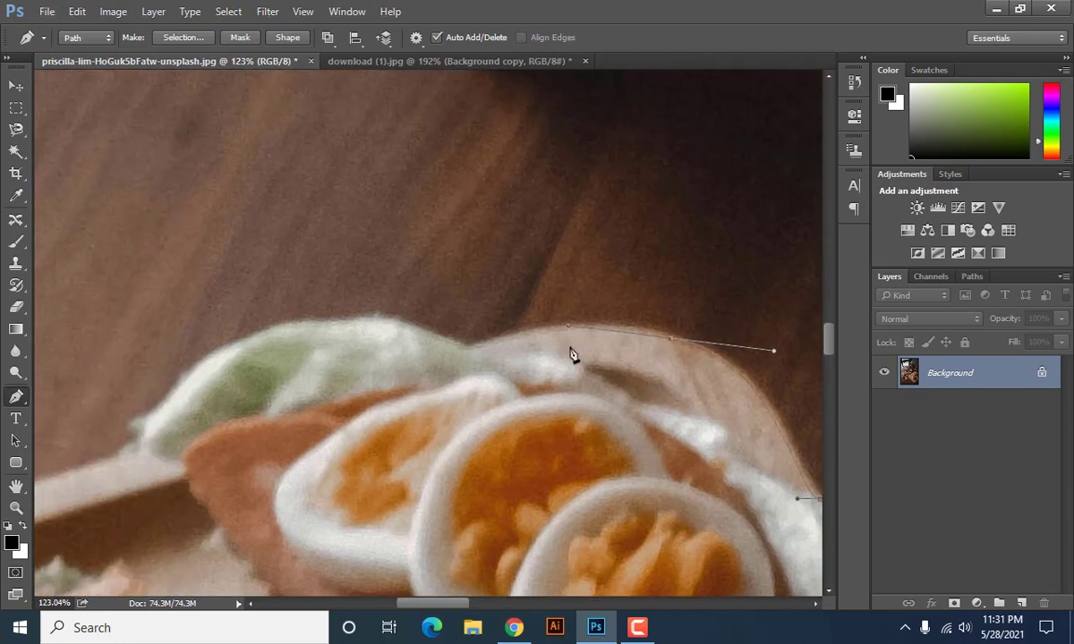
{"action": "left_click_drag", "start_coordinate": [567, 327], "coordinate": [628, 329]}
{"action": "mouse_move", "coordinate": [470, 349]}
{"action": "left_mouse_down"}
{"action": "mouse_move", "coordinate": [369, 387]}
{"action": "mouse_move", "coordinate": [641, 378]}
{"action": "mouse_move", "coordinate": [668, 299]}
{"action": "left_mouse_up"}
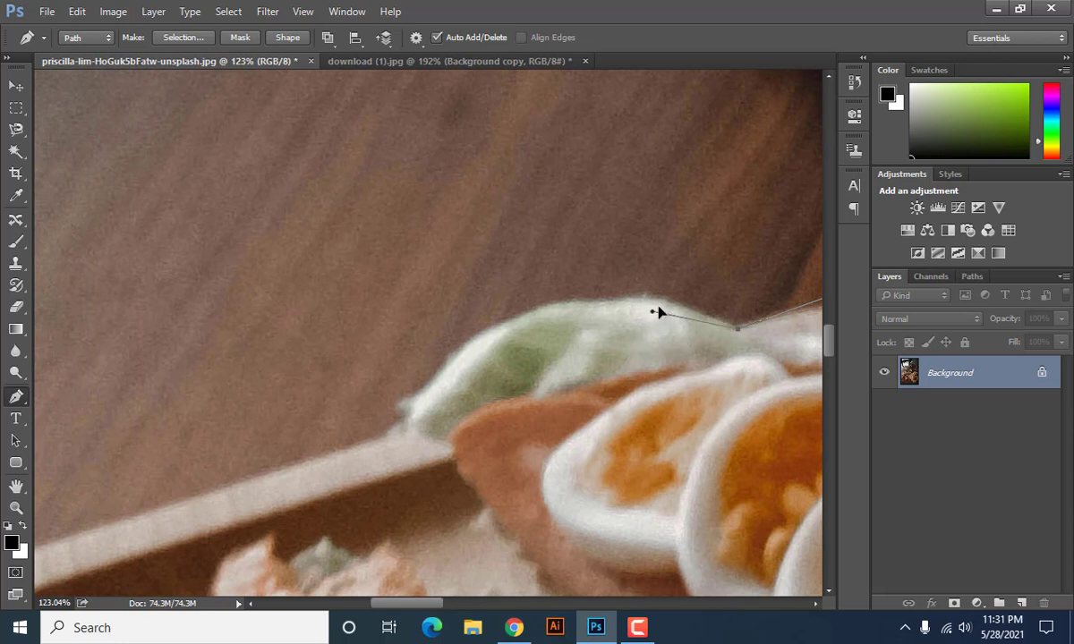
{"action": "left_click_drag", "start_coordinate": [603, 369], "coordinate": [677, 296]}
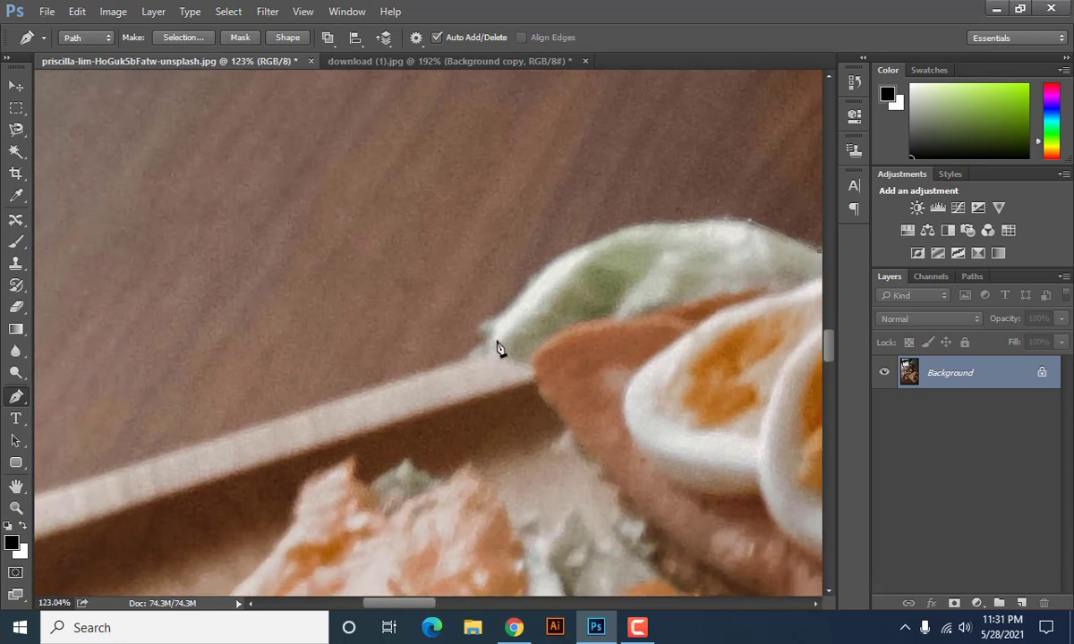
{"action": "left_click_drag", "start_coordinate": [481, 353], "coordinate": [418, 501]}
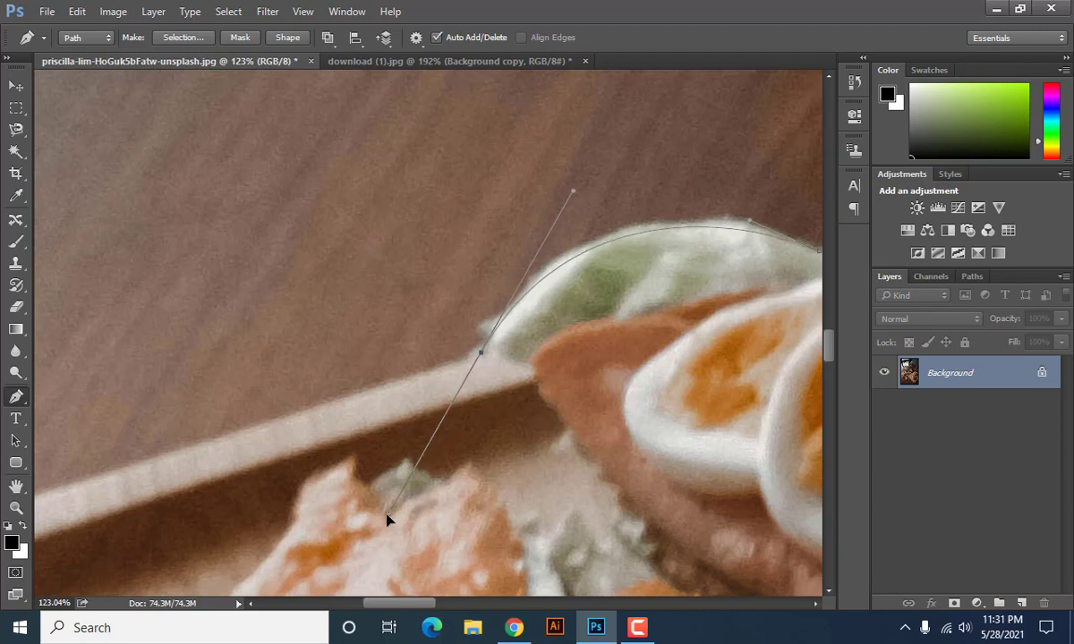
{"action": "mouse_move", "coordinate": [417, 501]}
{"action": "left_mouse_down"}
{"action": "mouse_move", "coordinate": [388, 530]}
{"action": "mouse_move", "coordinate": [344, 403]}
{"action": "left_mouse_up"}
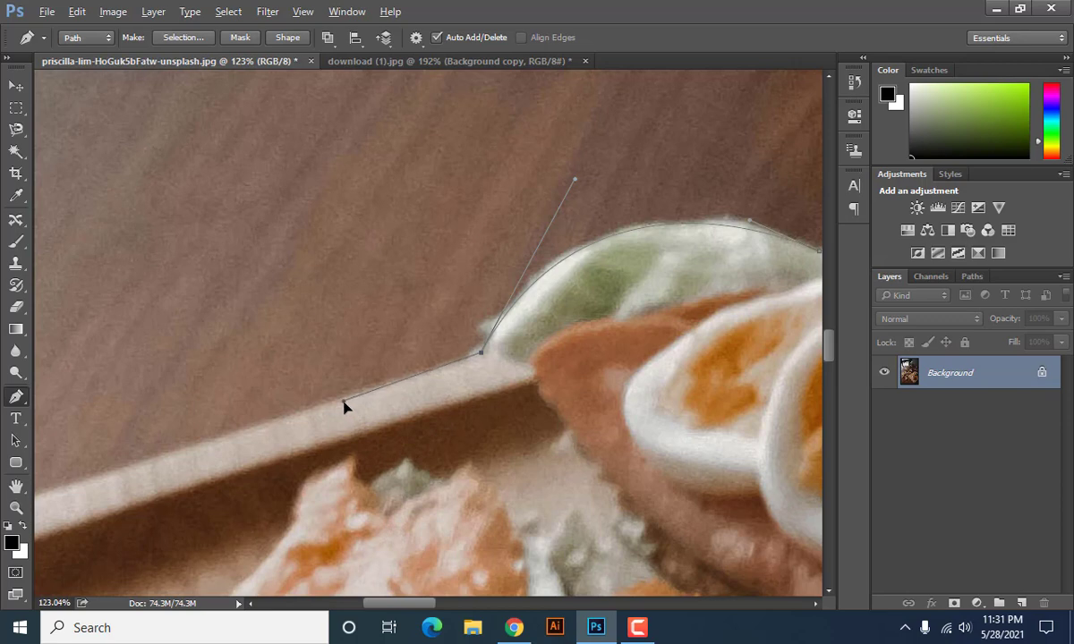
Follow the board's rounded rim corner with curved anchors
{"action": "scroll", "coordinate": [710, 321], "scroll_direction": "down", "scroll_amount": 2}
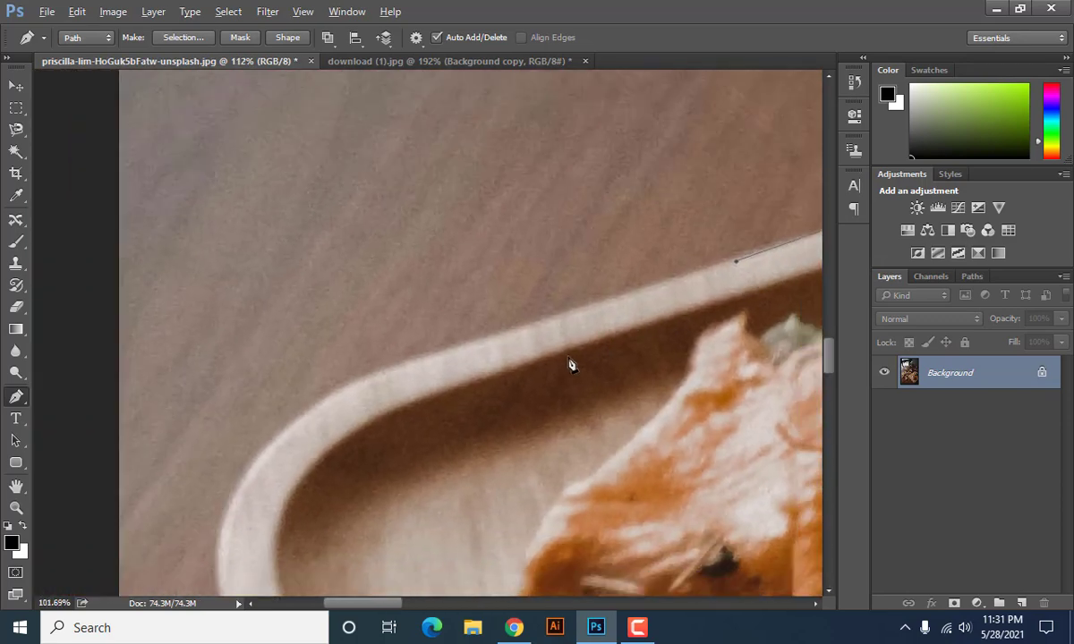
{"action": "scroll", "coordinate": [571, 364], "scroll_direction": "down", "scroll_amount": 2}
{"action": "scroll", "coordinate": [438, 381], "scroll_direction": "right", "scroll_amount": 3}
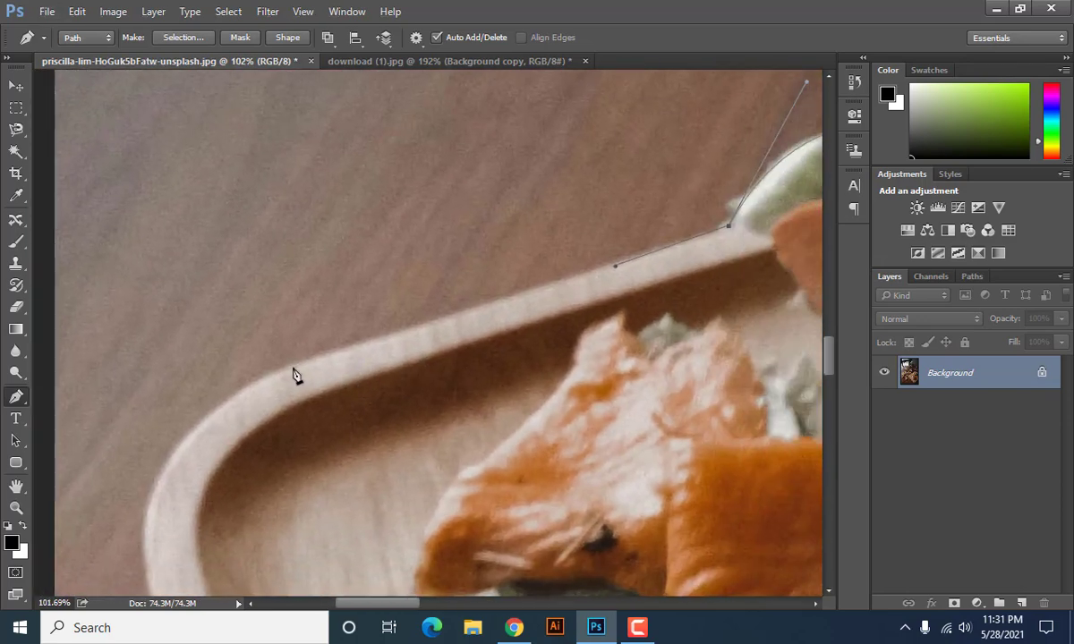
{"action": "left_click", "coordinate": [286, 369]}
{"action": "left_click_drag", "start_coordinate": [336, 400], "coordinate": [484, 219]}
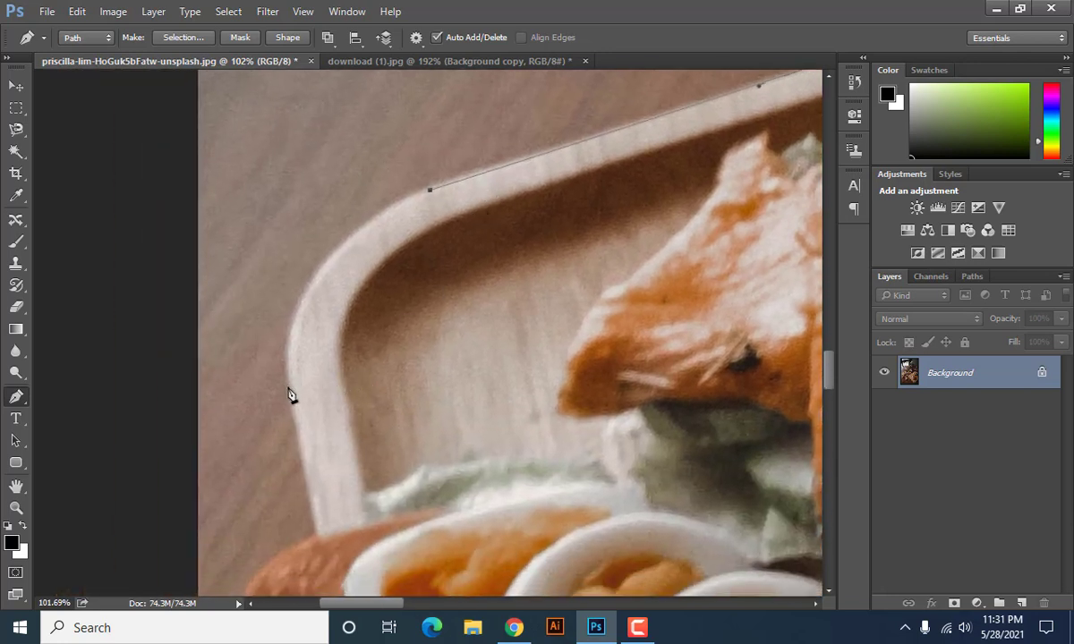
{"action": "left_click_drag", "start_coordinate": [288, 387], "coordinate": [301, 540]}
{"action": "left_click_drag", "start_coordinate": [302, 536], "coordinate": [300, 437]}
Shape the path around the ham's tip and down its edge
{"action": "left_click_drag", "start_coordinate": [348, 472], "coordinate": [403, 211]}
{"action": "scroll", "coordinate": [399, 258], "scroll_direction": "up", "scroll_amount": 1}
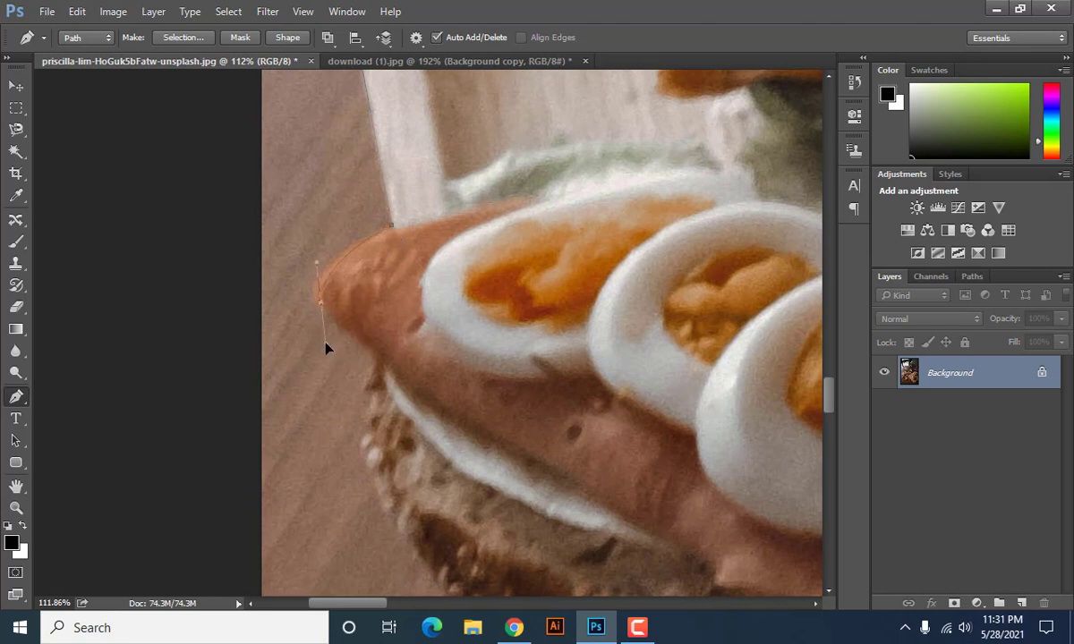
{"action": "left_click_drag", "start_coordinate": [327, 342], "coordinate": [337, 345]}
{"action": "left_click_drag", "start_coordinate": [340, 335], "coordinate": [339, 328]}
{"action": "left_click_drag", "start_coordinate": [357, 422], "coordinate": [349, 425]}
Add curved anchors down the bread's side and along its crust
{"action": "scroll", "coordinate": [350, 427], "scroll_direction": "down", "scroll_amount": 2}
{"action": "scroll", "coordinate": [395, 431], "scroll_direction": "up", "scroll_amount": 1}
{"action": "scroll", "coordinate": [388, 413], "scroll_direction": "down", "scroll_amount": 2}
{"action": "scroll", "coordinate": [387, 408], "scroll_direction": "down", "scroll_amount": 2}
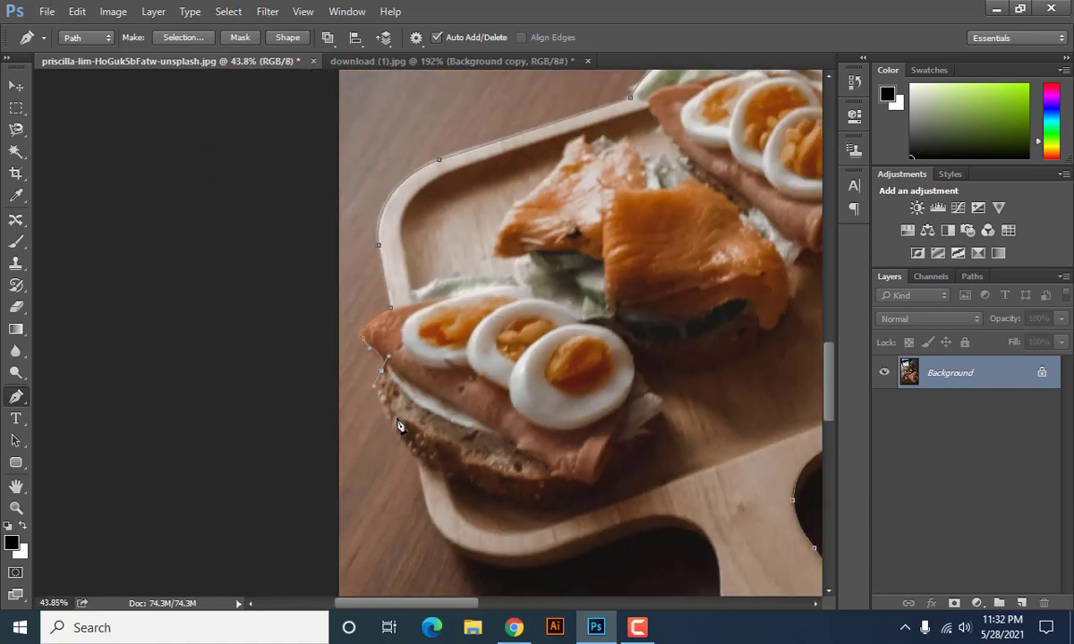
{"action": "scroll", "coordinate": [415, 444], "scroll_direction": "up", "scroll_amount": 1}
{"action": "scroll", "coordinate": [412, 385], "scroll_direction": "up", "scroll_amount": 1}
{"action": "scroll", "coordinate": [407, 340], "scroll_direction": "up", "scroll_amount": 1}
{"action": "scroll", "coordinate": [366, 262], "scroll_direction": "up", "scroll_amount": 1}
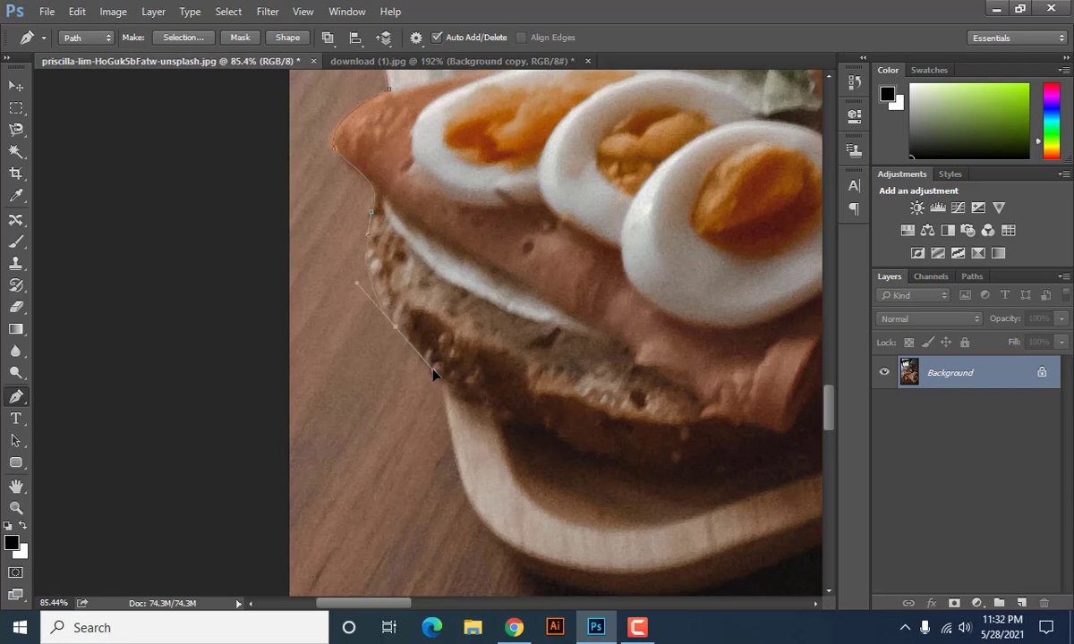
{"action": "left_click_drag", "start_coordinate": [430, 393], "coordinate": [430, 383]}
{"action": "scroll", "coordinate": [441, 383], "scroll_direction": "down", "scroll_amount": 1}
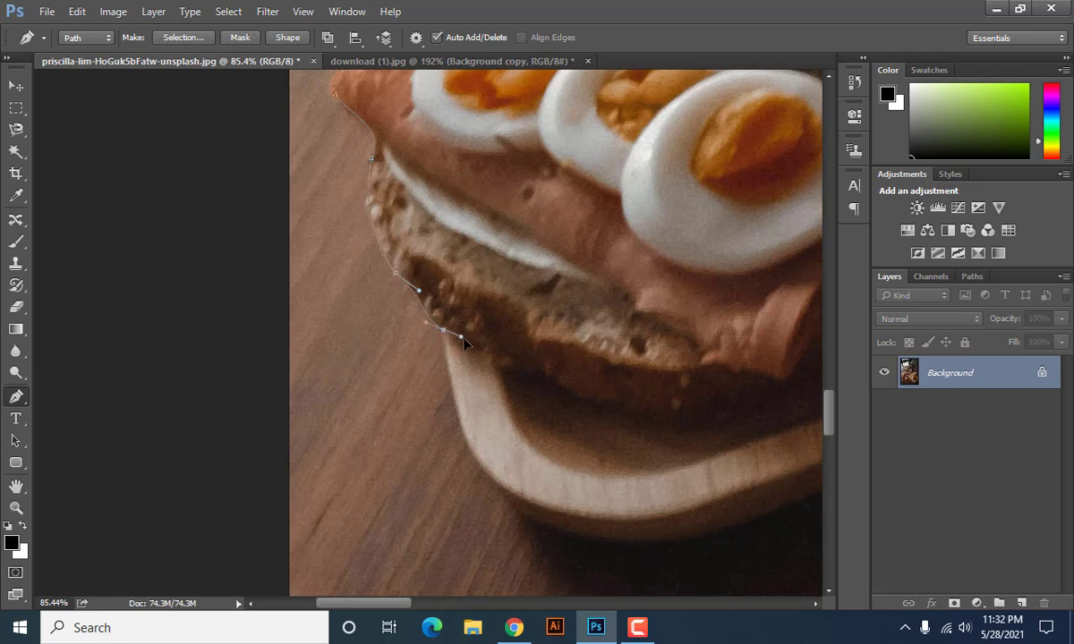
{"action": "left_click_drag", "start_coordinate": [466, 340], "coordinate": [467, 352]}
Curve the path along the board's edge, lower rim and inner bend
{"action": "scroll", "coordinate": [449, 376], "scroll_direction": "up", "scroll_amount": 1}
{"action": "scroll", "coordinate": [470, 403], "scroll_direction": "up", "scroll_amount": 1}
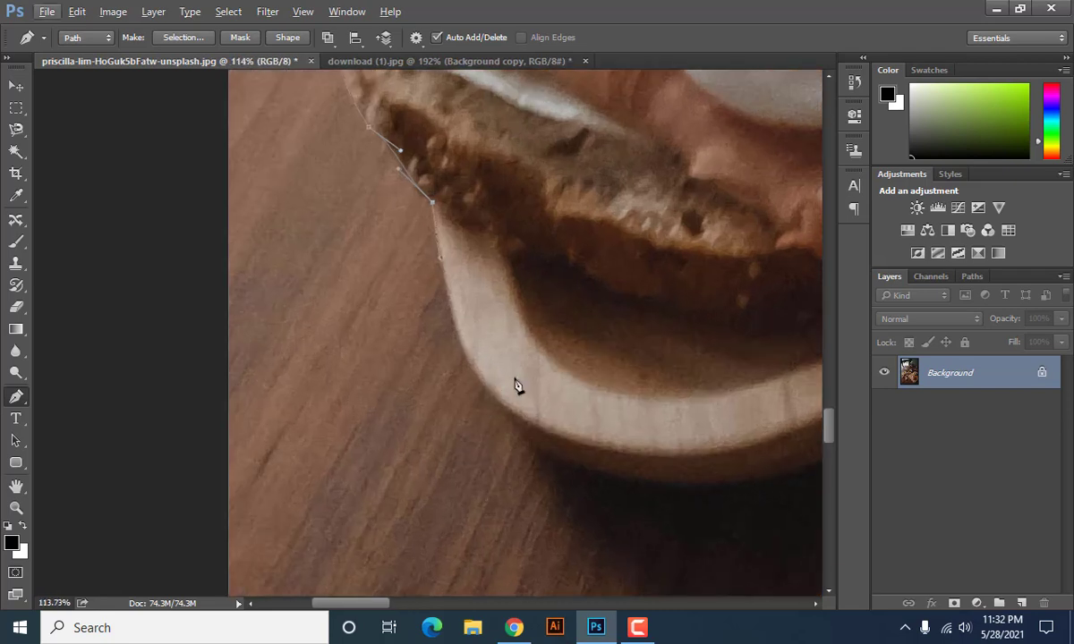
{"action": "mouse_move", "coordinate": [513, 384]}
{"action": "left_mouse_down"}
{"action": "mouse_move", "coordinate": [313, 328]}
{"action": "mouse_move", "coordinate": [430, 380]}
{"action": "left_mouse_up"}
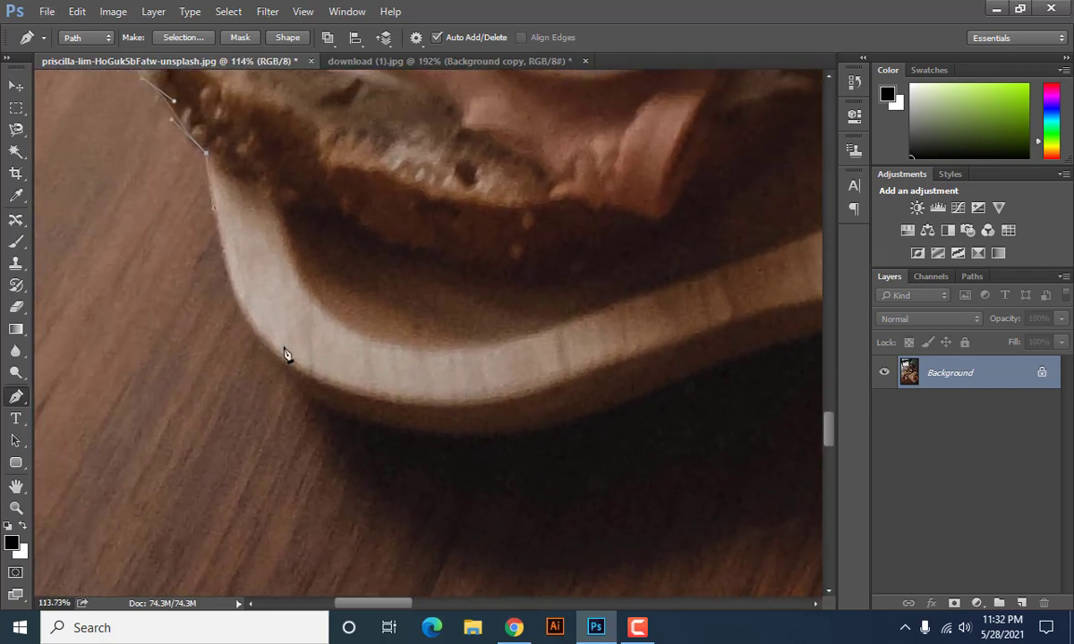
{"action": "left_click_drag", "start_coordinate": [275, 351], "coordinate": [321, 383]}
{"action": "scroll", "coordinate": [466, 419], "scroll_direction": "right", "scroll_amount": 3}
{"action": "left_click_drag", "start_coordinate": [462, 357], "coordinate": [592, 308]}
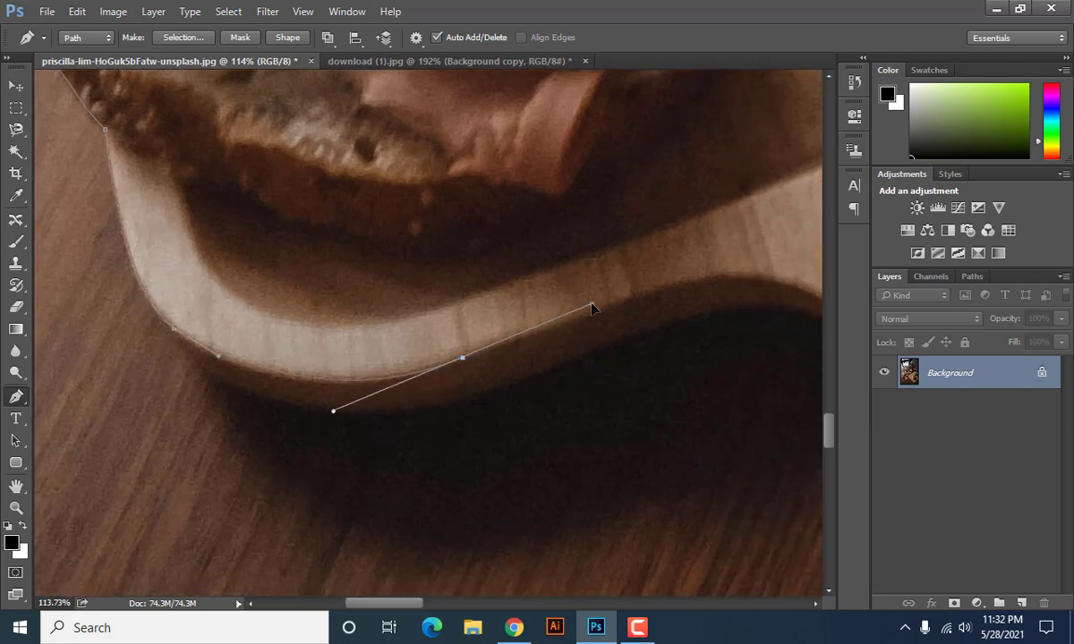
{"action": "left_click_drag", "start_coordinate": [644, 367], "coordinate": [508, 375]}
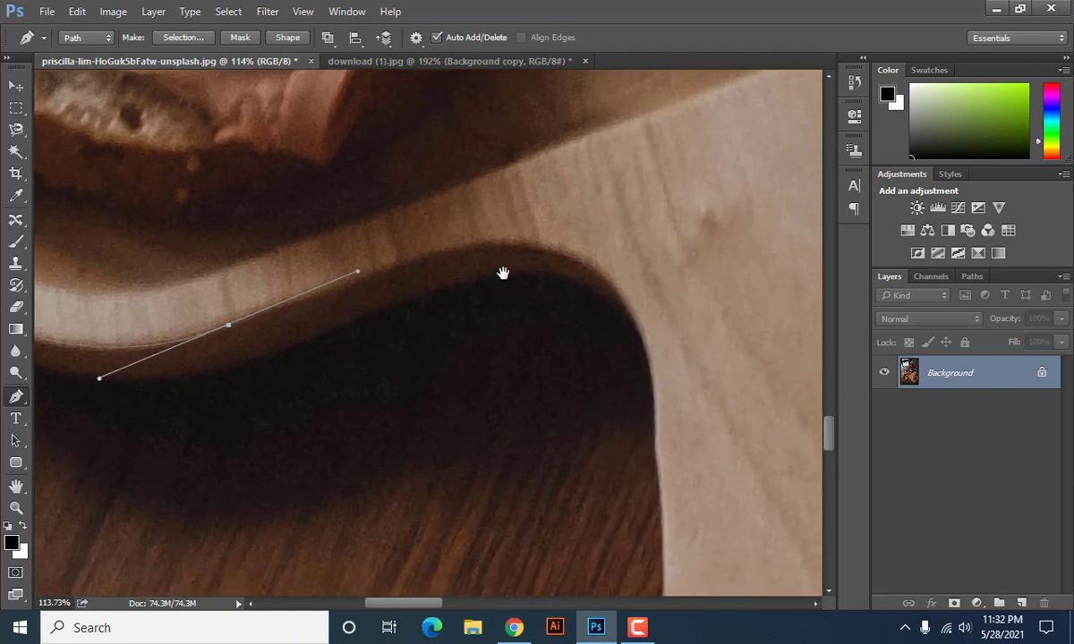
{"action": "mouse_move", "coordinate": [502, 244]}
{"action": "left_mouse_down"}
{"action": "mouse_move", "coordinate": [541, 257]}
{"action": "mouse_move", "coordinate": [525, 274]}
{"action": "mouse_move", "coordinate": [567, 403]}
{"action": "left_mouse_up"}
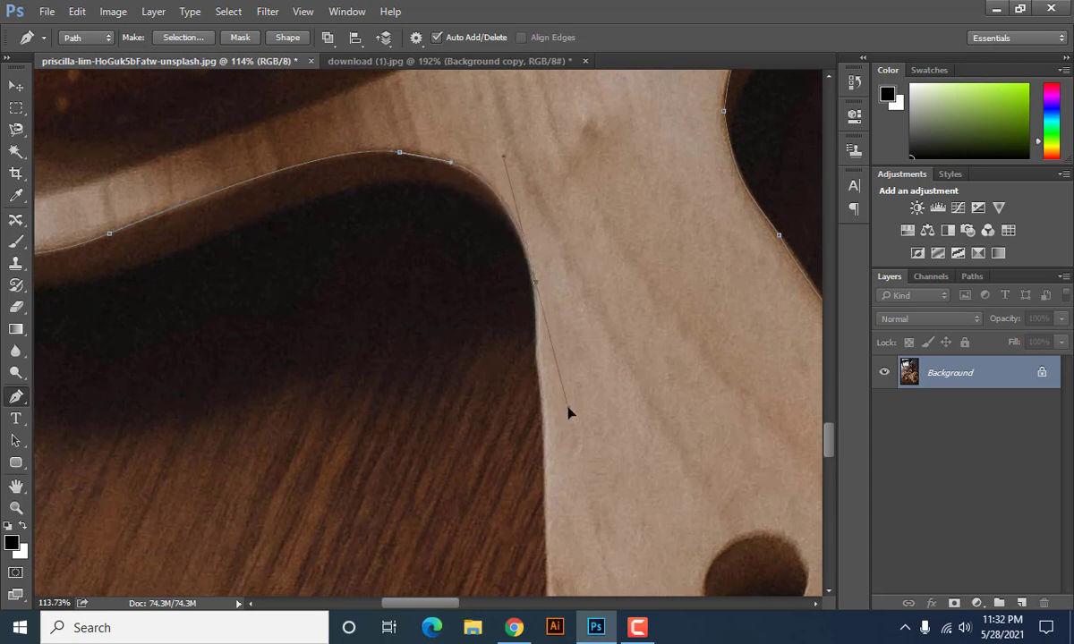
Carry the path down the handle's edge to the board's bottom corner
{"action": "left_click_drag", "start_coordinate": [568, 409], "coordinate": [572, 362]}
{"action": "left_click", "coordinate": [537, 329]}
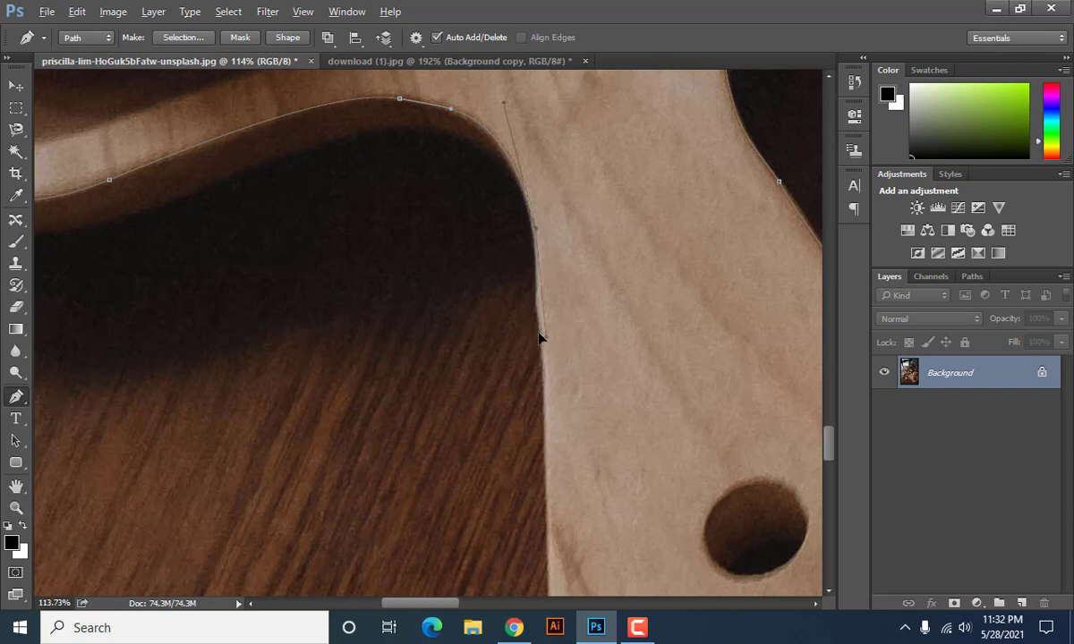
{"action": "scroll", "coordinate": [541, 376], "scroll_direction": "down", "scroll_amount": 3}
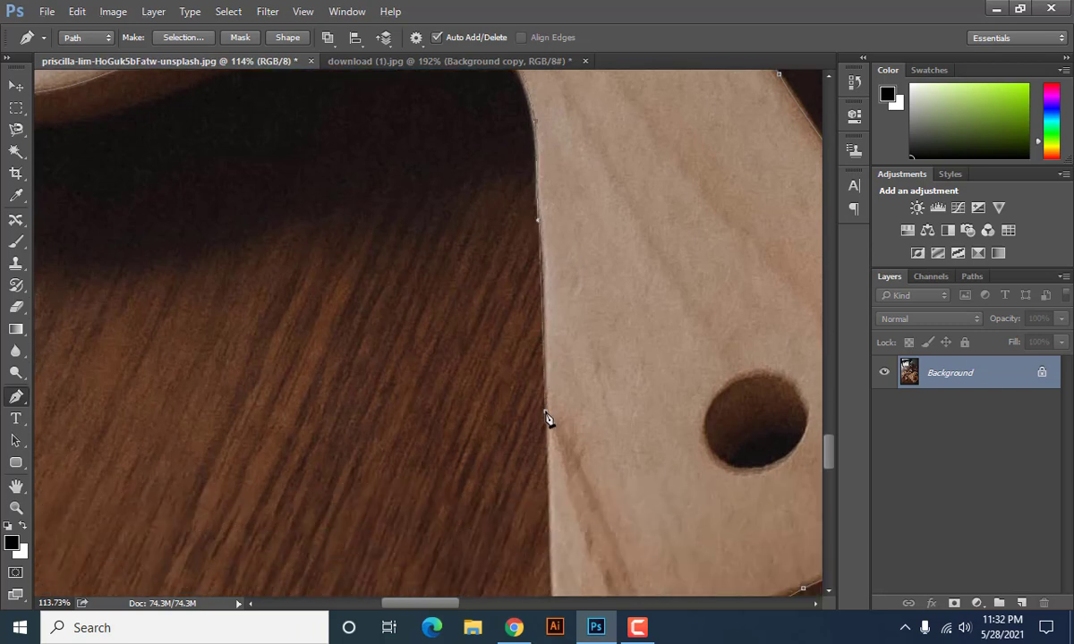
{"action": "left_click_drag", "start_coordinate": [545, 411], "coordinate": [539, 440]}
{"action": "scroll", "coordinate": [541, 443], "scroll_direction": "down", "scroll_amount": 2}
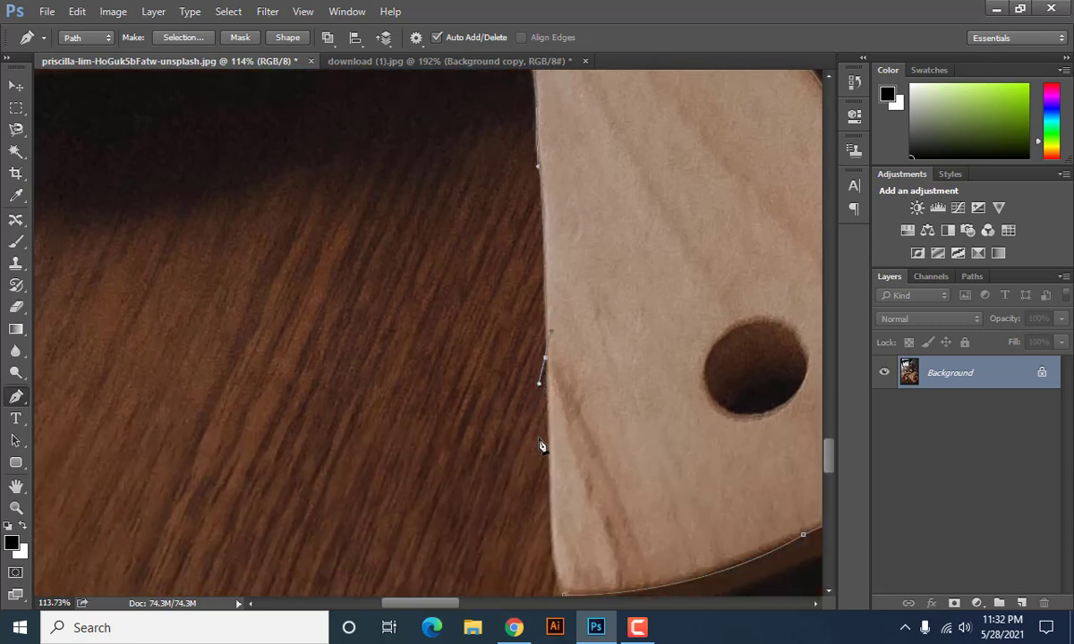
{"action": "scroll", "coordinate": [543, 384], "scroll_direction": "down", "scroll_amount": 1}
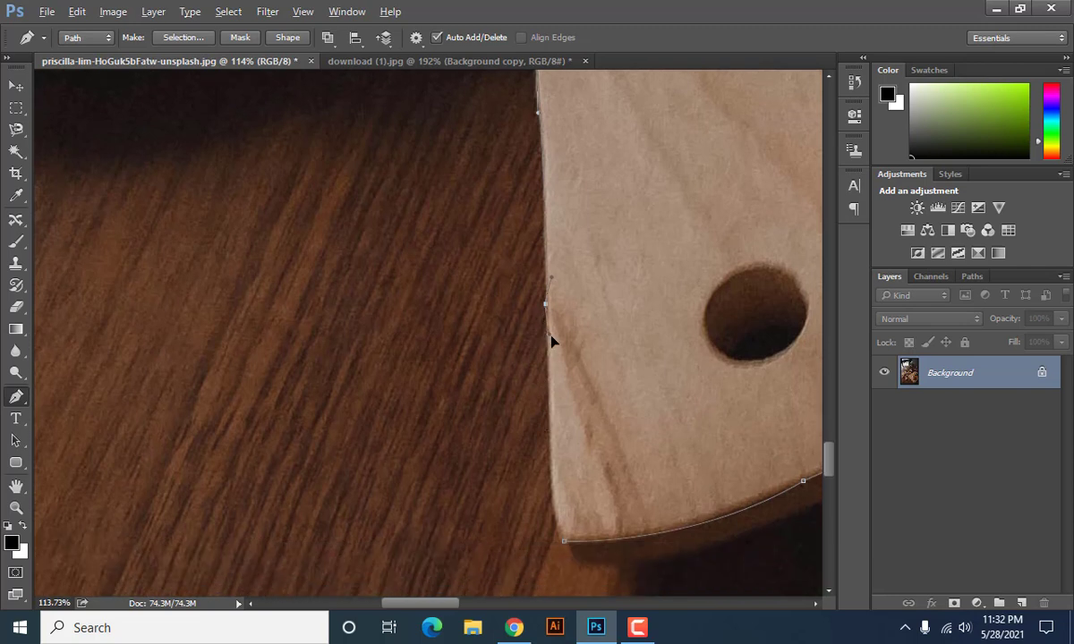
{"action": "scroll", "coordinate": [544, 393], "scroll_direction": "down", "scroll_amount": 3}
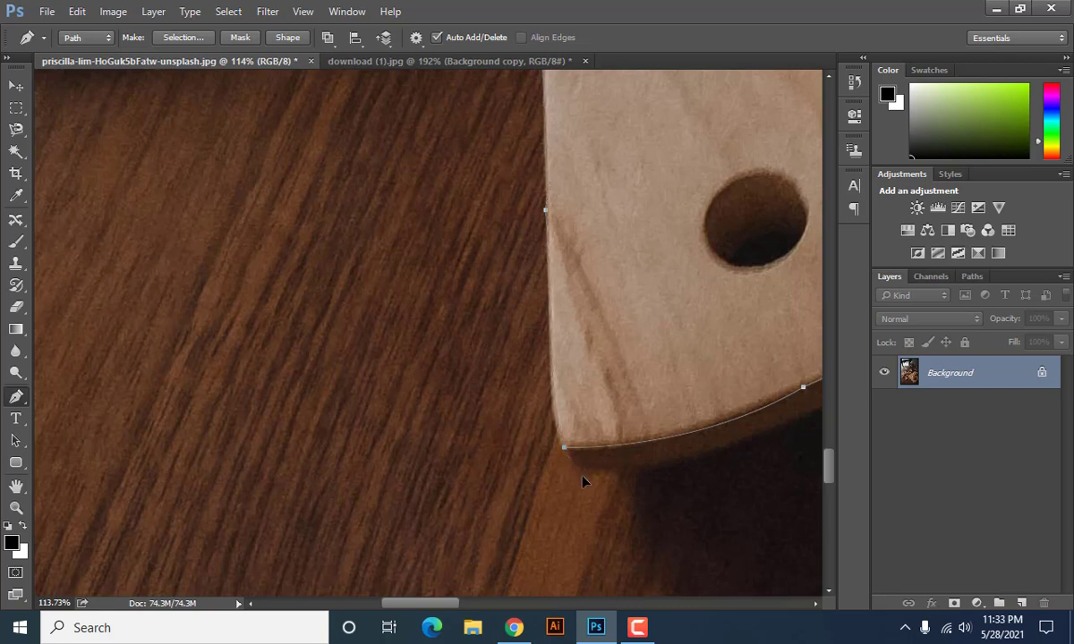
{"action": "scroll", "coordinate": [564, 470], "scroll_direction": "down", "scroll_amount": 3}
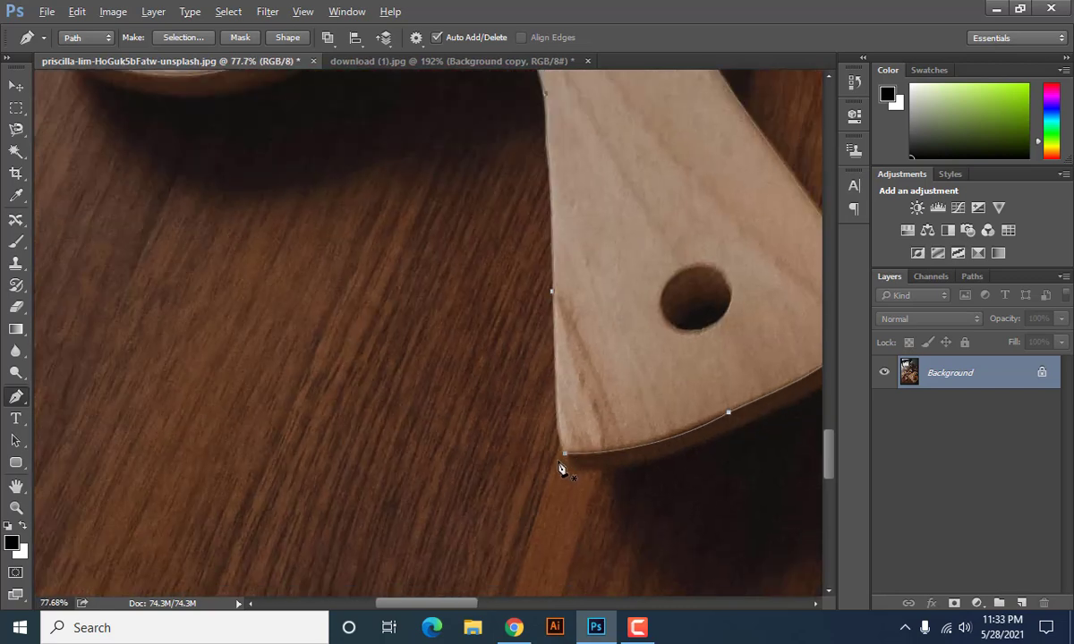
{"action": "scroll", "coordinate": [560, 469], "scroll_direction": "down", "scroll_amount": 3}
{"action": "scroll", "coordinate": [560, 469], "scroll_direction": "down", "scroll_amount": 2}
{"action": "scroll", "coordinate": [560, 469], "scroll_direction": "down", "scroll_amount": 1}
Turn the finished pen path into a selection with Make Selection
{"action": "right_click", "coordinate": [495, 174]}
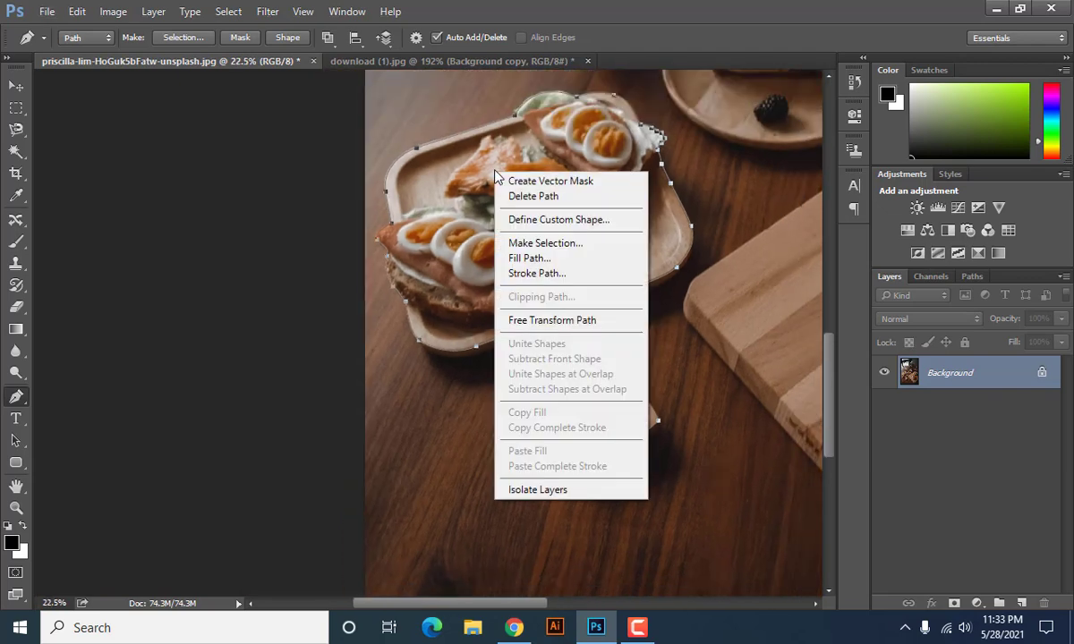
{"action": "left_click", "coordinate": [527, 245]}
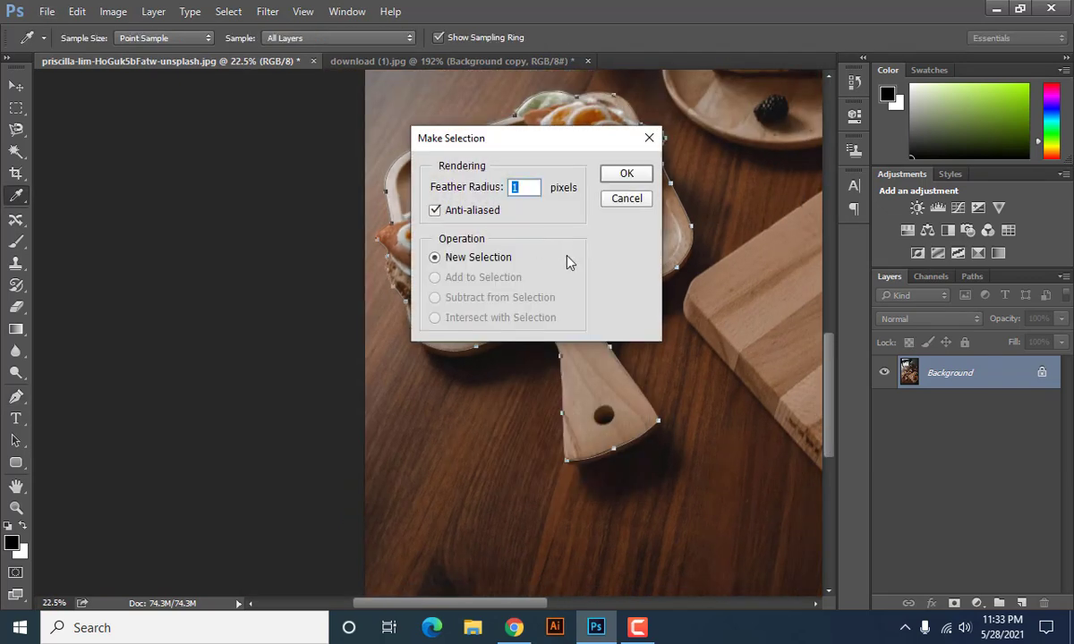
{"action": "left_click", "coordinate": [624, 176]}
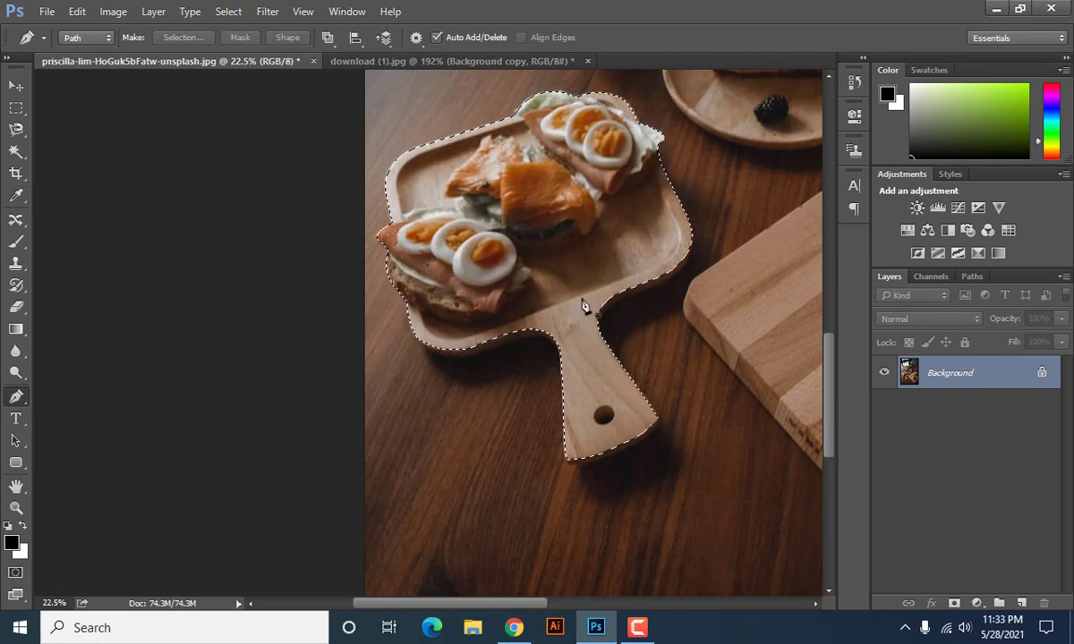
{"action": "left_click_drag", "start_coordinate": [602, 162], "coordinate": [488, 231]}
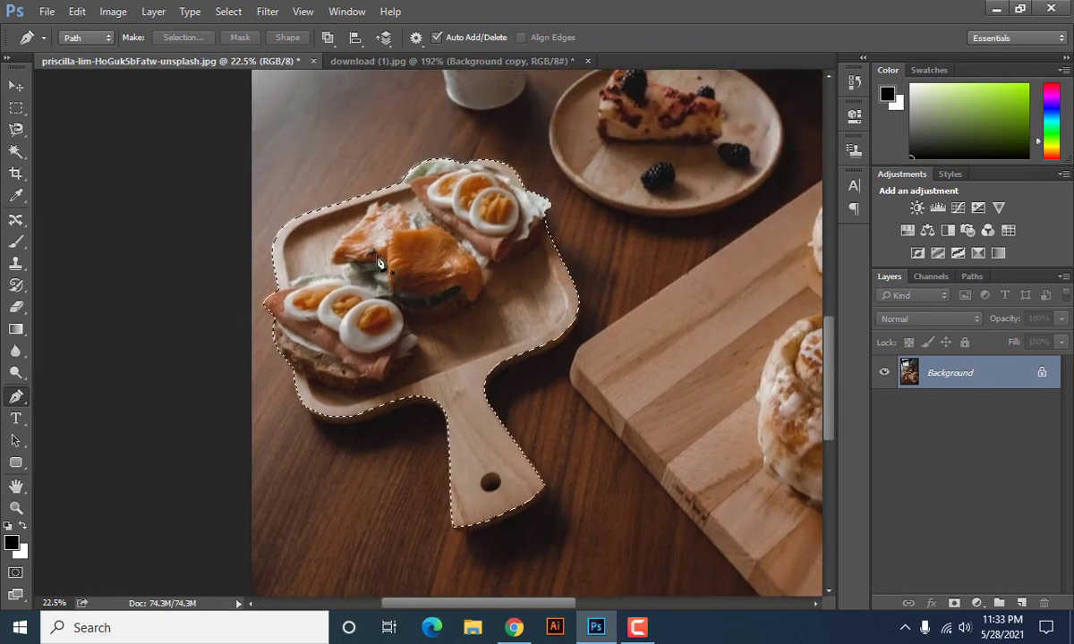
Refine the selection's edge with output set to New Layer
{"action": "left_click", "coordinate": [228, 11]}
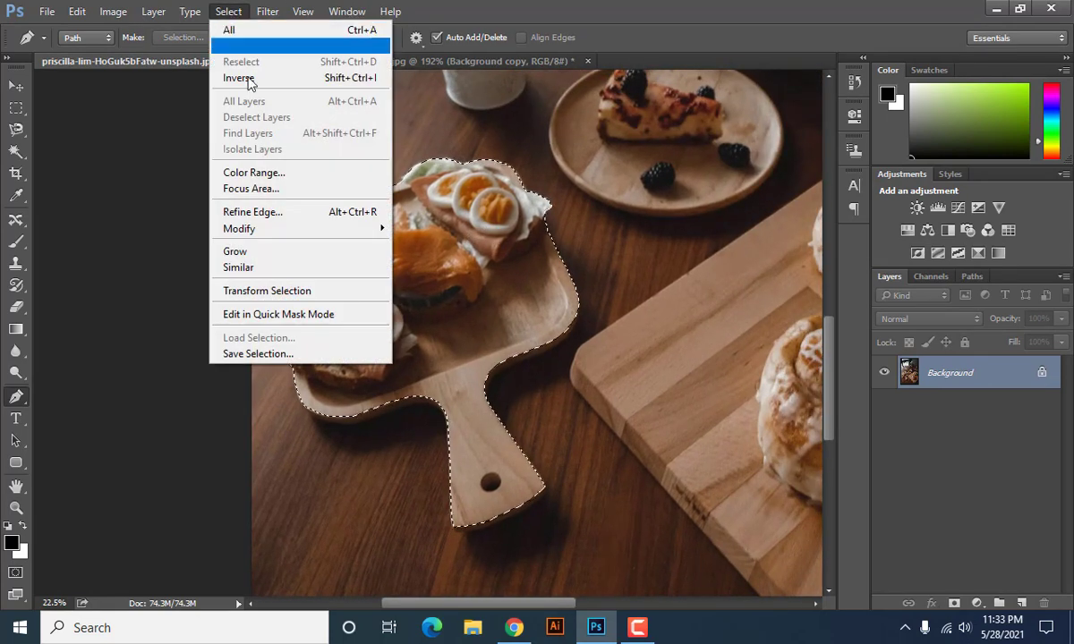
{"action": "left_click", "coordinate": [255, 212]}
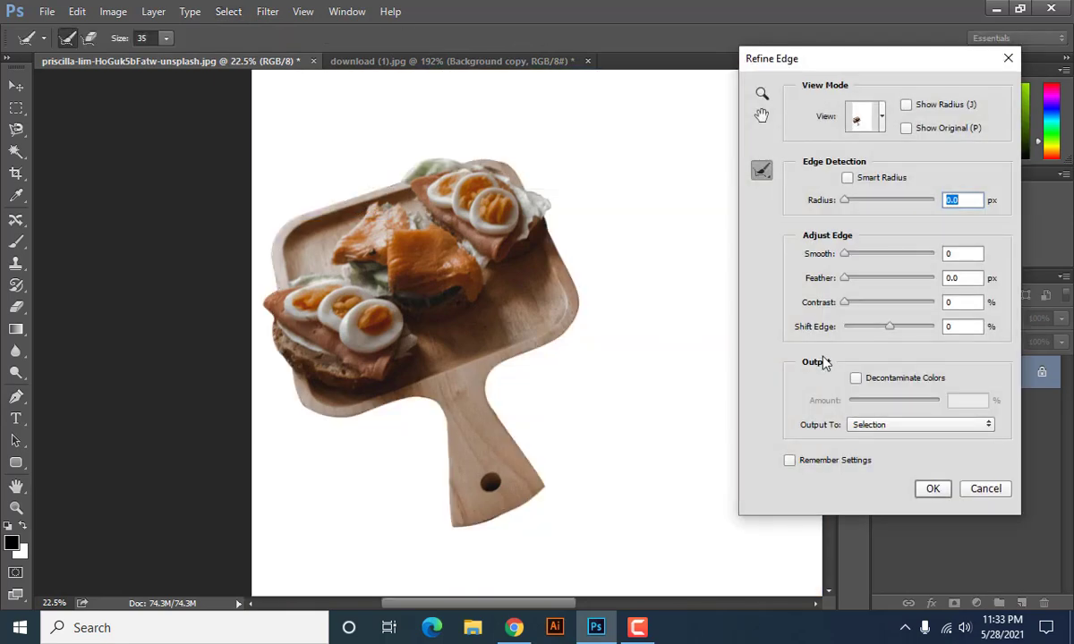
{"action": "left_click", "coordinate": [900, 426]}
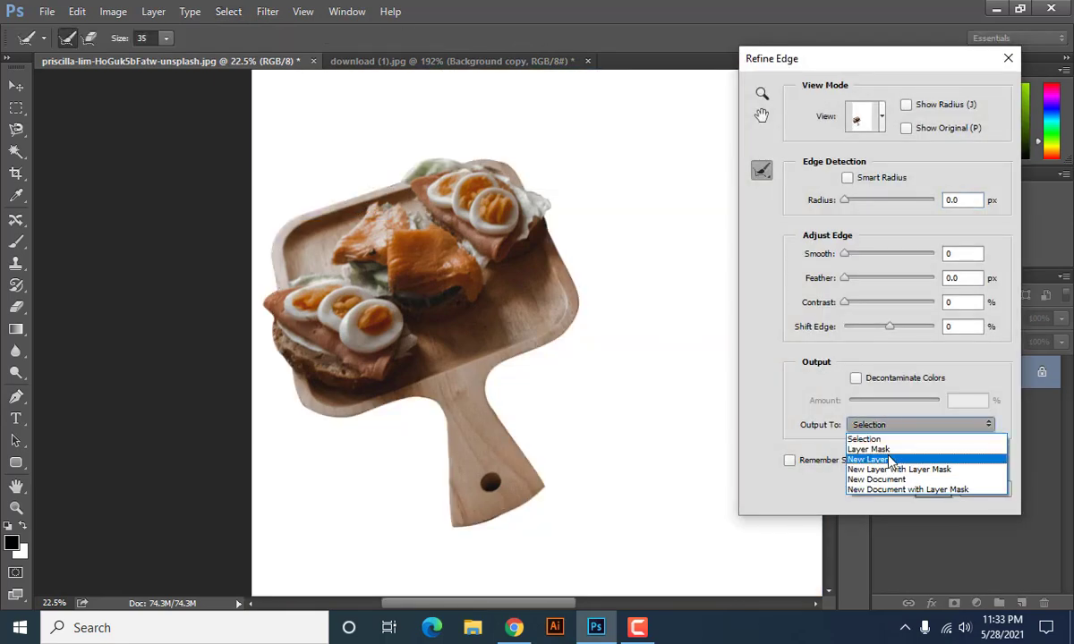
{"action": "left_click", "coordinate": [884, 453]}
{"action": "left_click", "coordinate": [930, 489]}
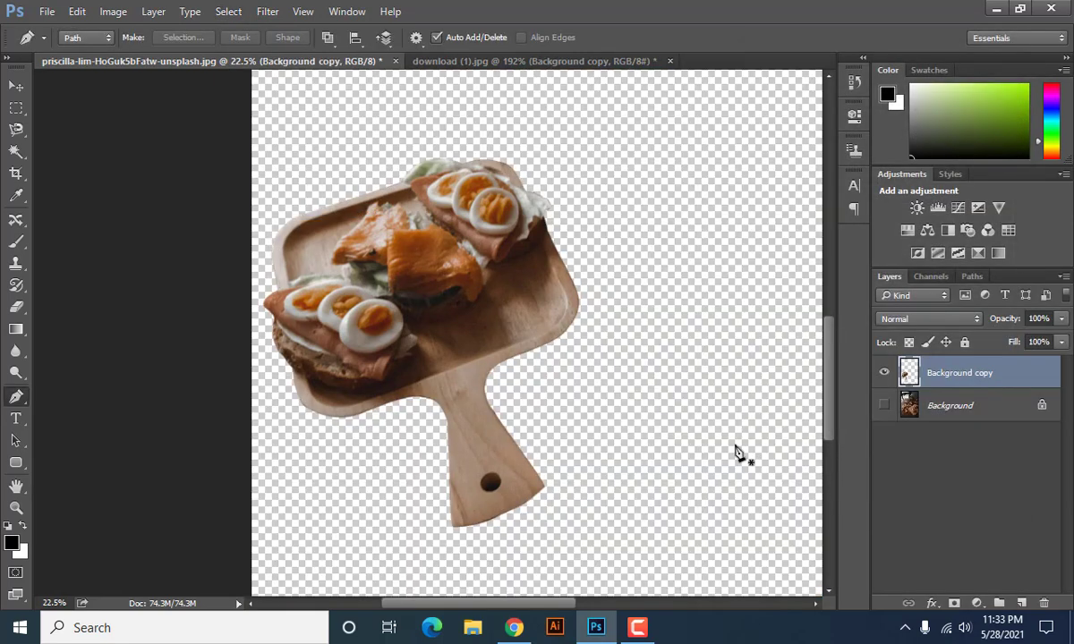
Move the Background copy cutout up and right toward the canvas centre
{"action": "left_click", "coordinate": [943, 415]}
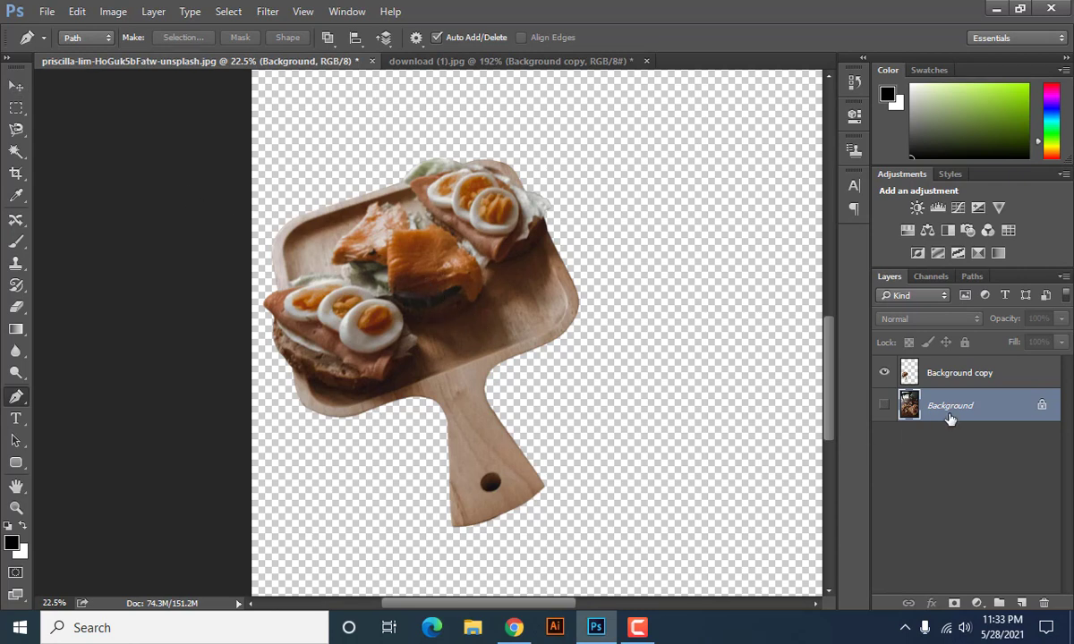
{"action": "left_click", "coordinate": [962, 376]}
{"action": "scroll", "coordinate": [503, 328], "scroll_direction": "down", "scroll_amount": 3}
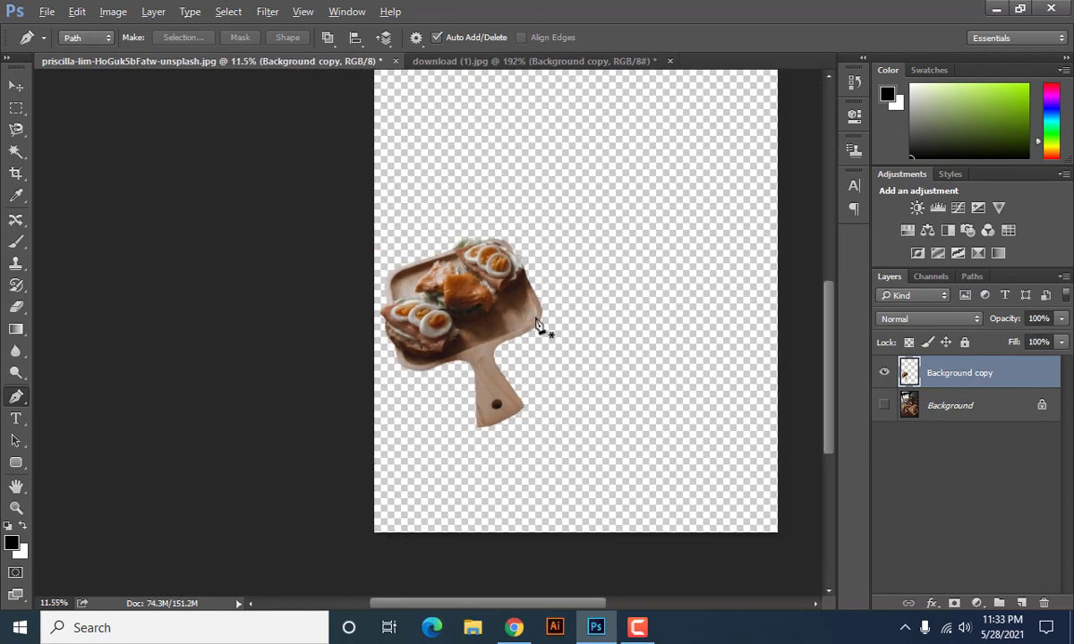
{"action": "left_click_drag", "start_coordinate": [474, 356], "coordinate": [436, 389]}
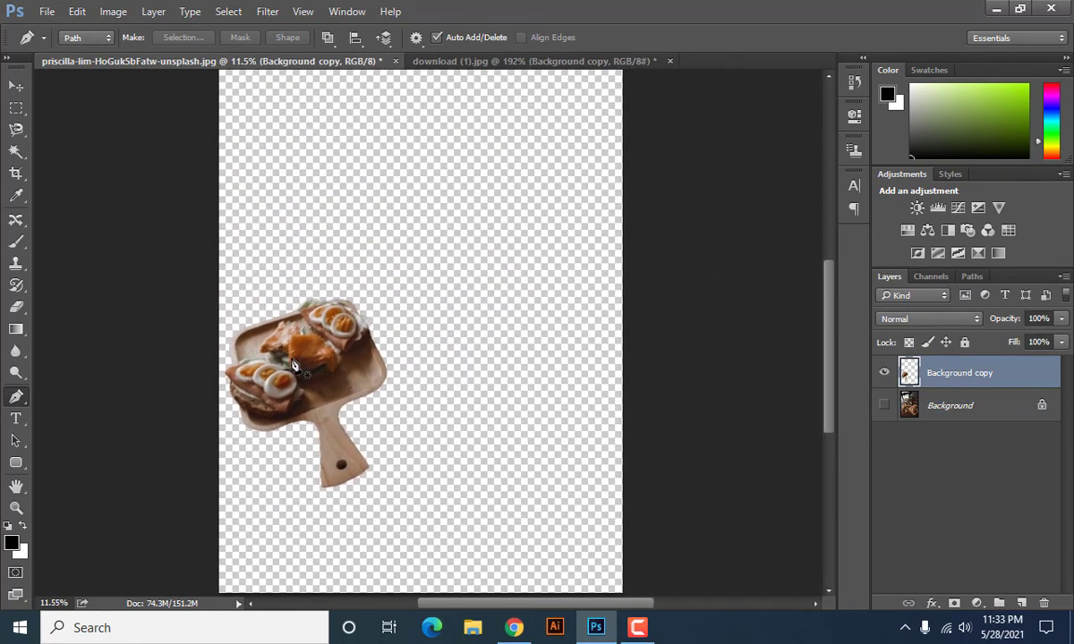
{"action": "left_click", "coordinate": [16, 85]}
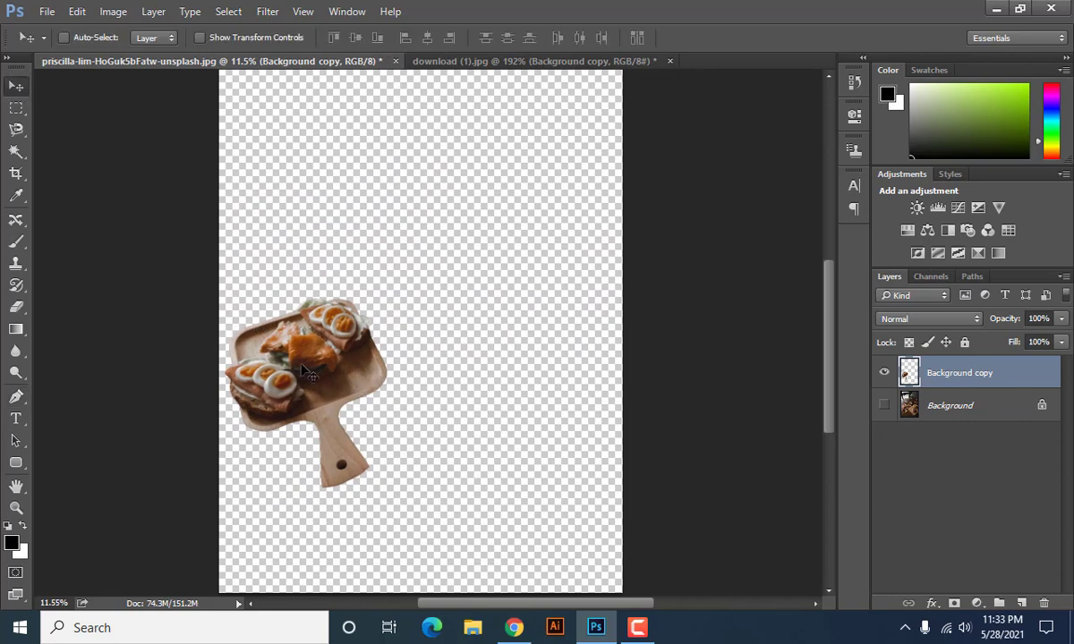
{"action": "mouse_move", "coordinate": [301, 432]}
{"action": "left_mouse_down"}
{"action": "mouse_move", "coordinate": [412, 384]}
{"action": "mouse_move", "coordinate": [403, 358]}
{"action": "left_mouse_up"}
Add a black Solid Color fill layer above Background, beneath the cutout layer
{"action": "left_click", "coordinate": [974, 409]}
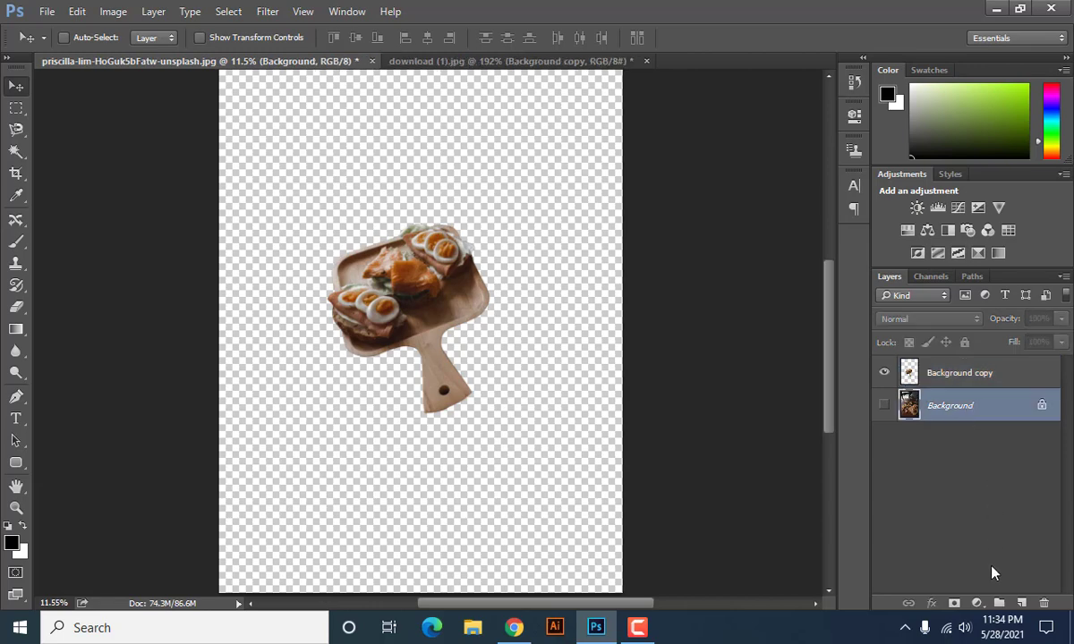
{"action": "left_click", "coordinate": [977, 603]}
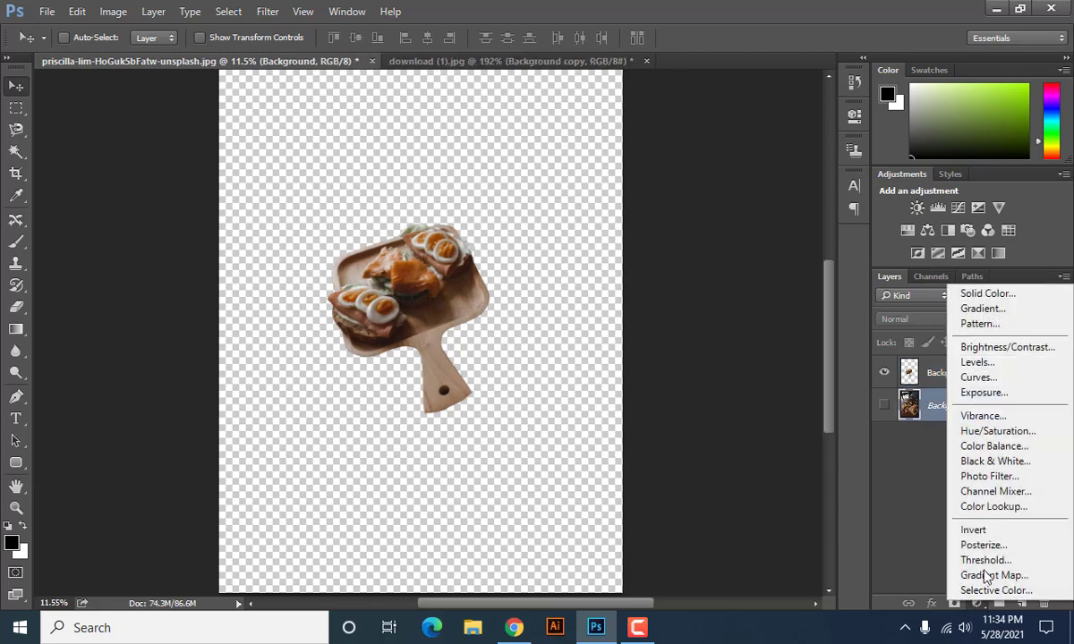
{"action": "left_click", "coordinate": [993, 294]}
{"action": "left_click", "coordinate": [699, 182]}
{"action": "mouse_move", "coordinate": [696, 215]}
{"action": "left_mouse_down"}
{"action": "mouse_move", "coordinate": [814, 119]}
{"action": "mouse_move", "coordinate": [683, 312]}
{"action": "mouse_move", "coordinate": [577, 352]}
{"action": "left_mouse_up"}
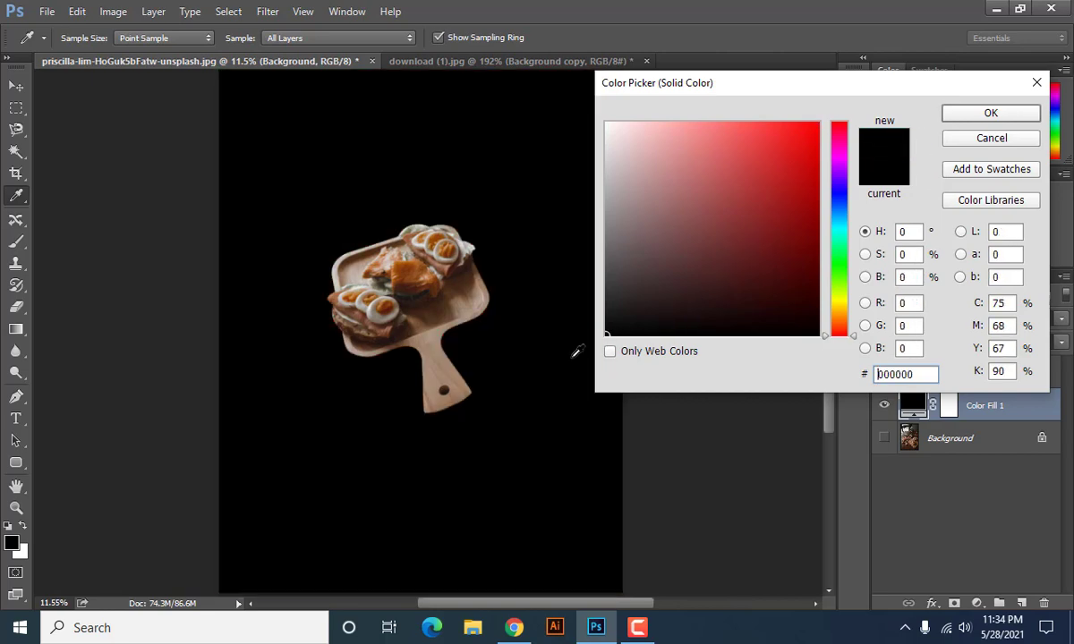
{"action": "left_click", "coordinate": [958, 117]}
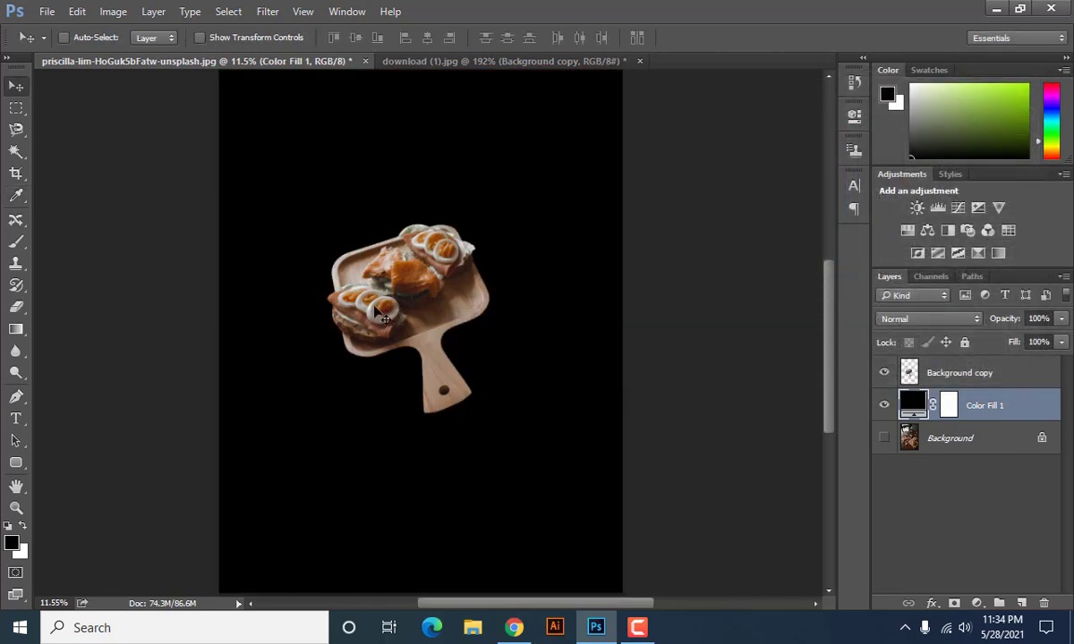
{"action": "mouse_move", "coordinate": [377, 313]}
{"action": "left_mouse_down"}
{"action": "mouse_move", "coordinate": [407, 264]}
{"action": "mouse_move", "coordinate": [409, 196]}
{"action": "left_mouse_up"}
{"action": "left_click", "coordinate": [978, 374]}
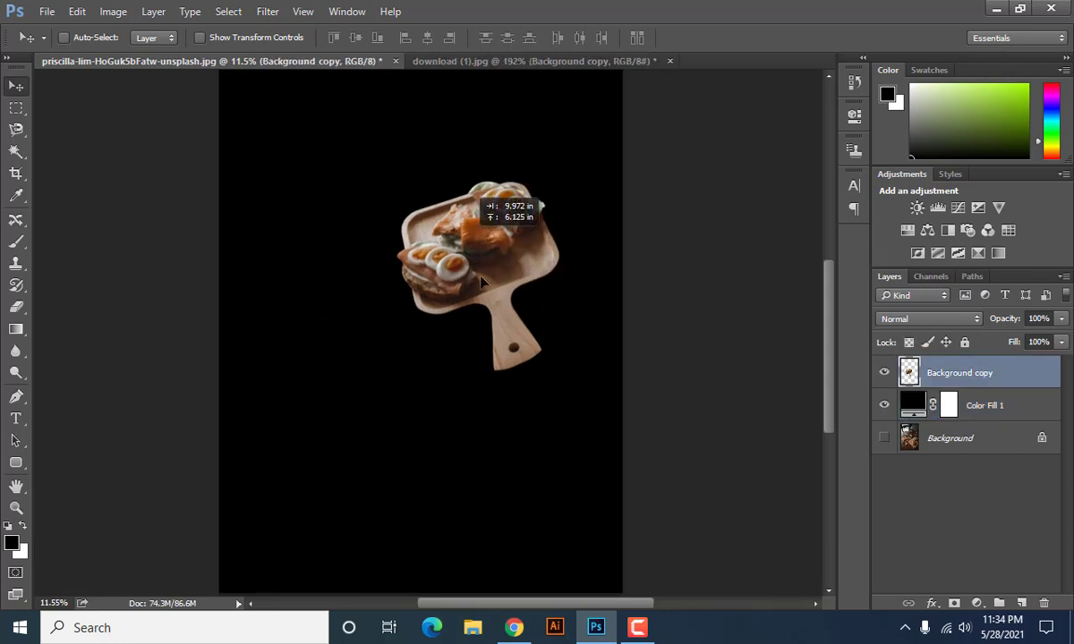
Toggle layer visibility to compare the cutout against the original photo
{"action": "left_click", "coordinate": [884, 375]}
{"action": "left_click", "coordinate": [883, 406]}
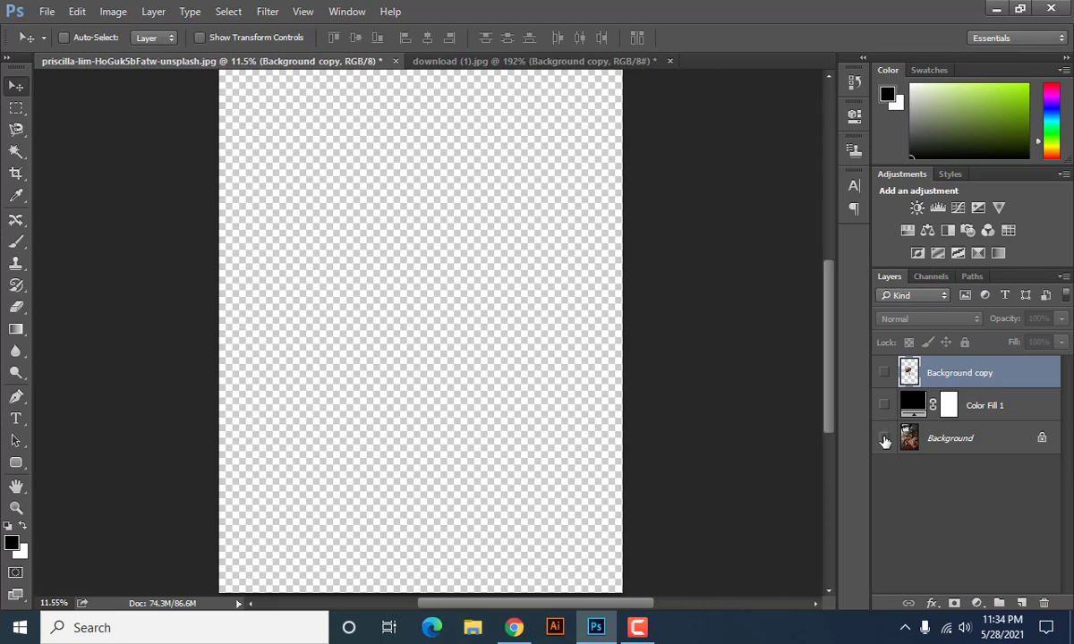
{"action": "left_click", "coordinate": [884, 438]}
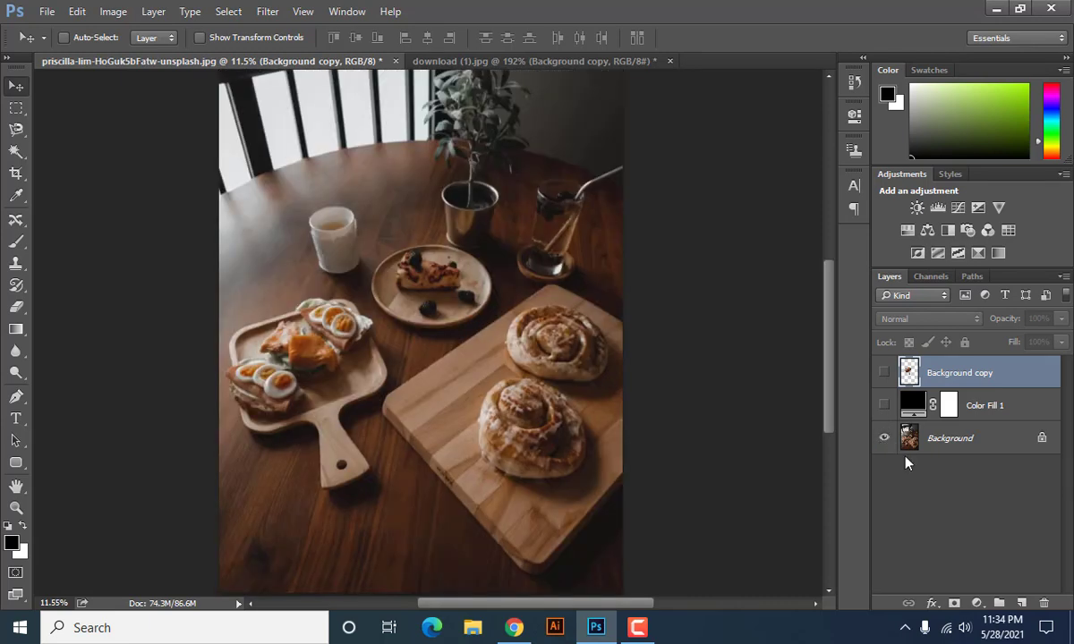
{"action": "left_click", "coordinate": [887, 435]}
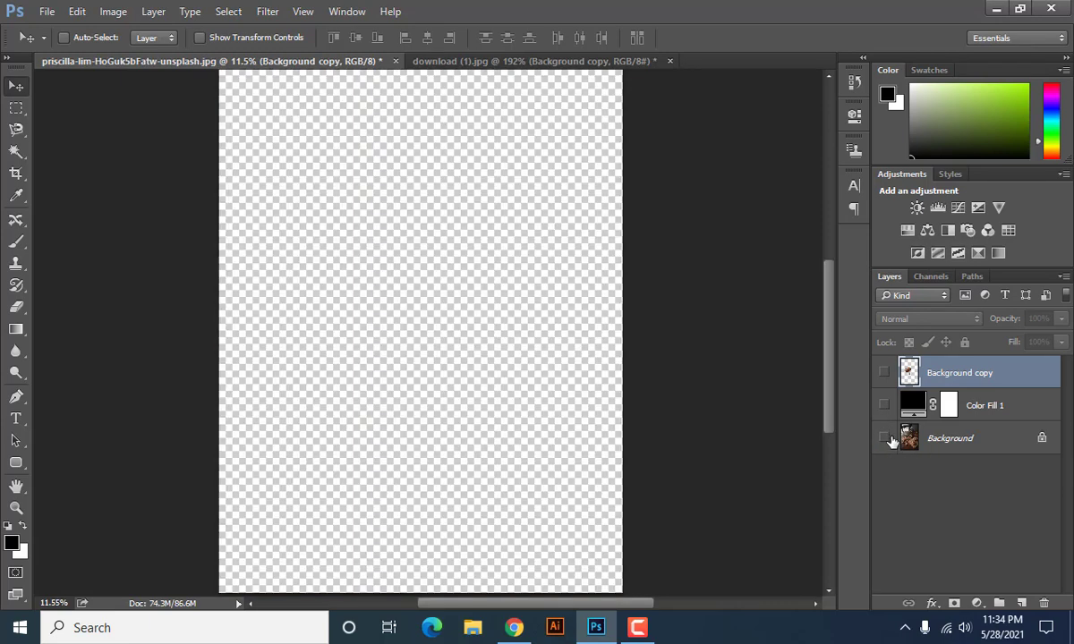
{"action": "left_click", "coordinate": [887, 436]}
{"action": "left_click", "coordinate": [884, 372]}
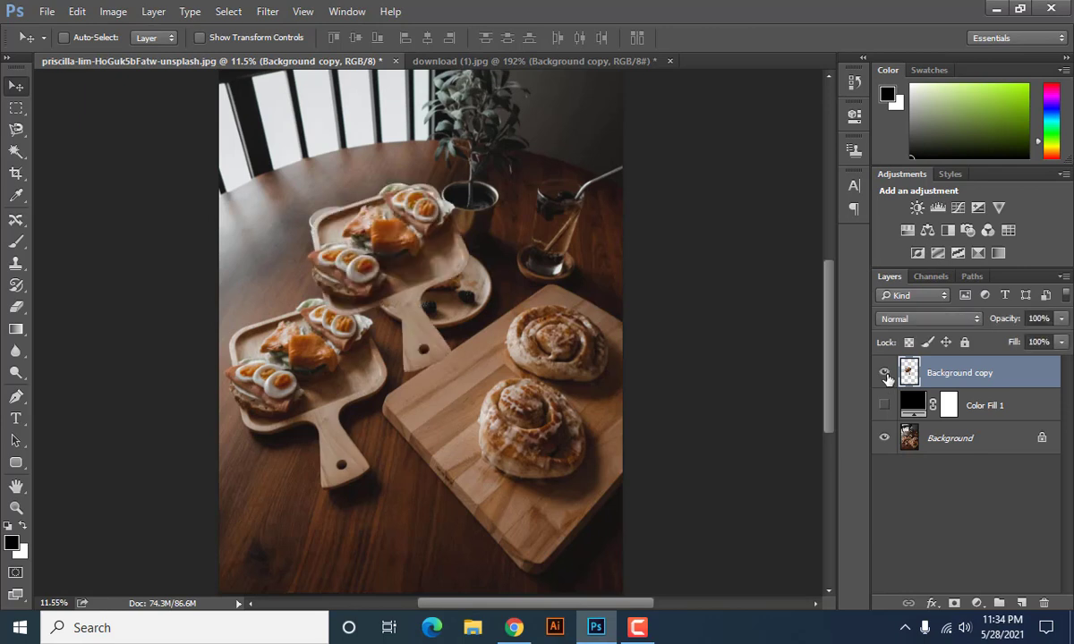
{"action": "mouse_move", "coordinate": [363, 234]}
{"action": "left_mouse_down"}
{"action": "mouse_move", "coordinate": [322, 205]}
{"action": "mouse_move", "coordinate": [398, 327]}
{"action": "left_mouse_up"}
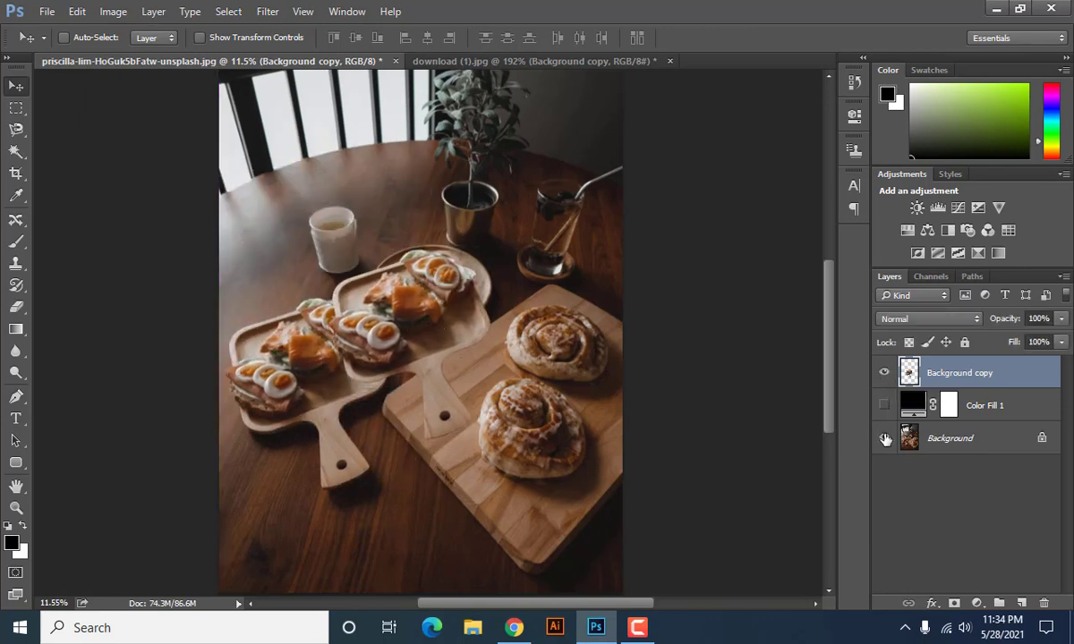
Hide the original photo, show the black fill, and nudge the board slightly lower
{"action": "left_click", "coordinate": [885, 438]}
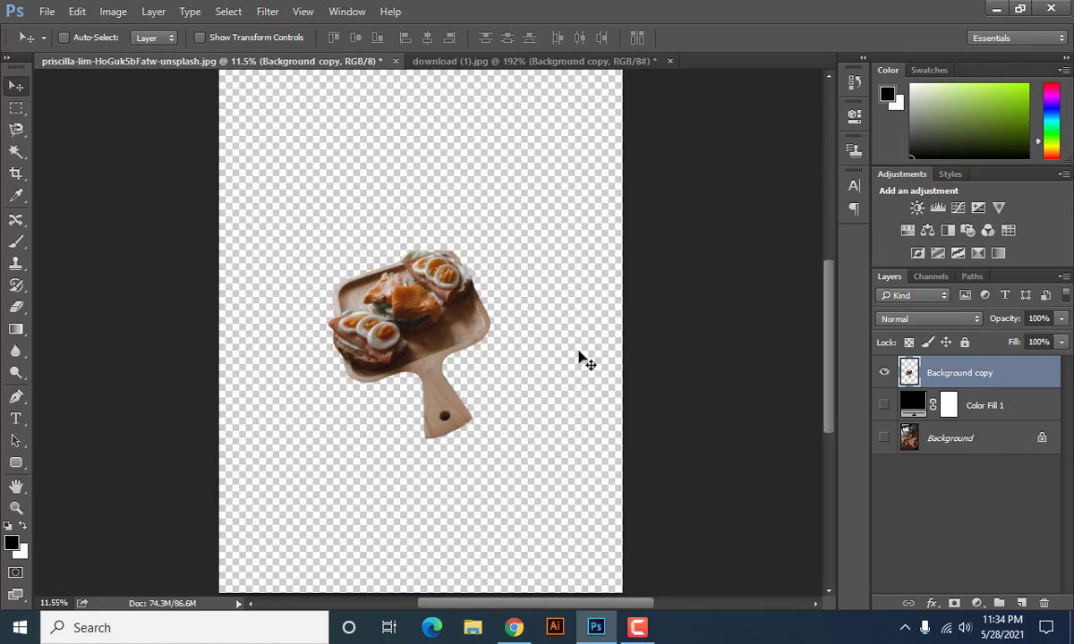
{"action": "left_click", "coordinate": [886, 406]}
{"action": "mouse_move", "coordinate": [394, 268]}
{"action": "left_mouse_down"}
{"action": "mouse_move", "coordinate": [399, 232]}
{"action": "mouse_move", "coordinate": [383, 271]}
{"action": "left_mouse_up"}
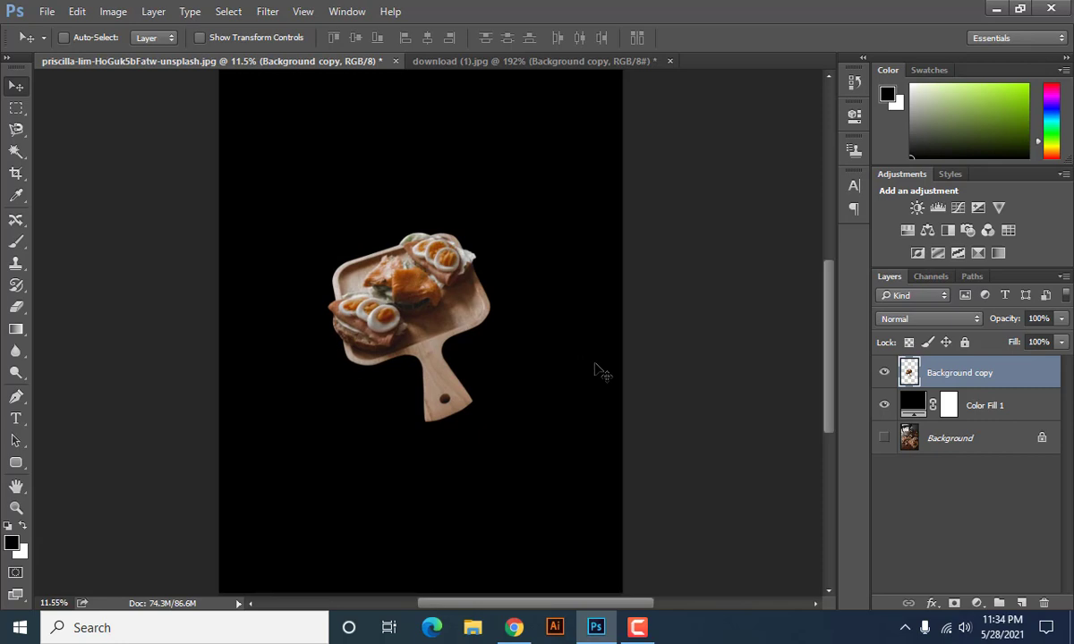
{"action": "scroll", "coordinate": [502, 336], "scroll_direction": "up", "scroll_amount": 3}
{"action": "scroll", "coordinate": [471, 319], "scroll_direction": "up", "scroll_amount": 3}
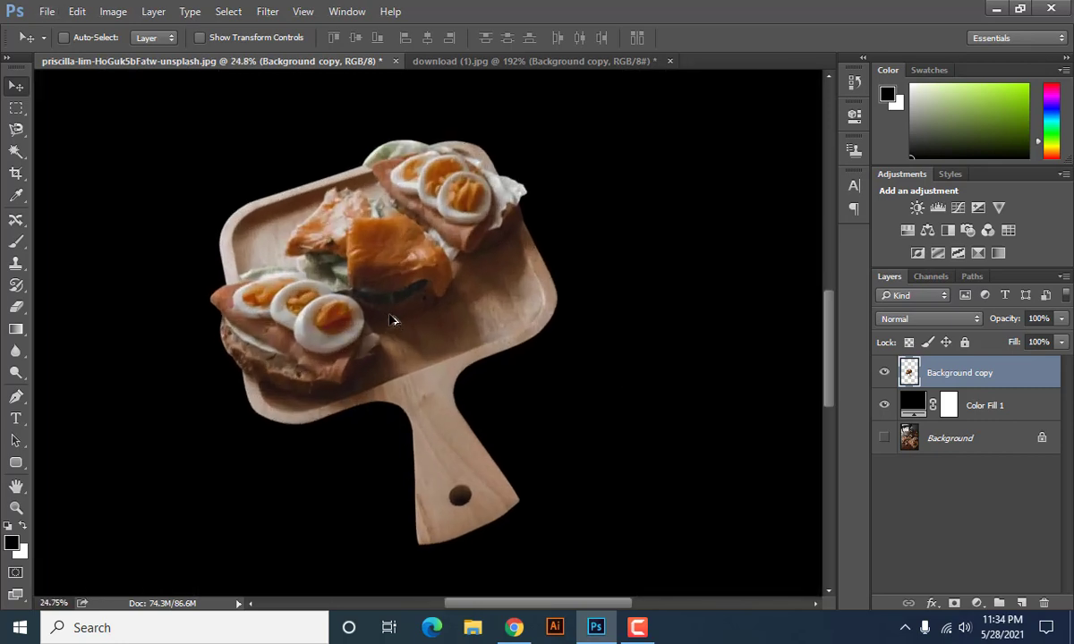
{"action": "scroll", "coordinate": [396, 319], "scroll_direction": "up", "scroll_amount": 3}
{"action": "scroll", "coordinate": [391, 321], "scroll_direction": "down", "scroll_amount": 2}
{"action": "scroll", "coordinate": [402, 340], "scroll_direction": "down", "scroll_amount": 2}
{"action": "scroll", "coordinate": [452, 398], "scroll_direction": "down", "scroll_amount": 2}
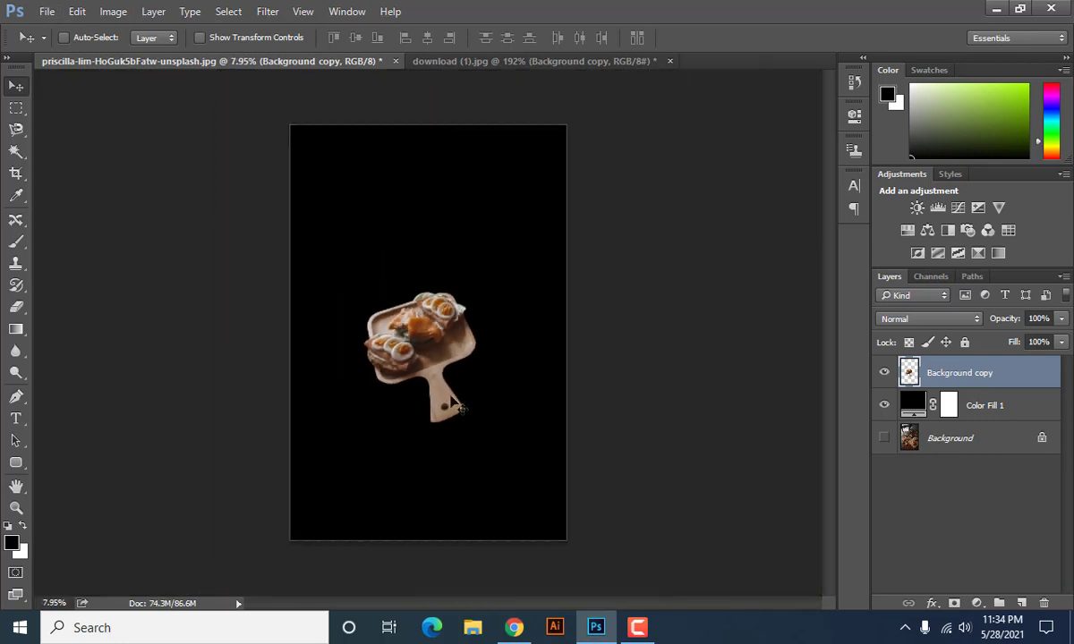